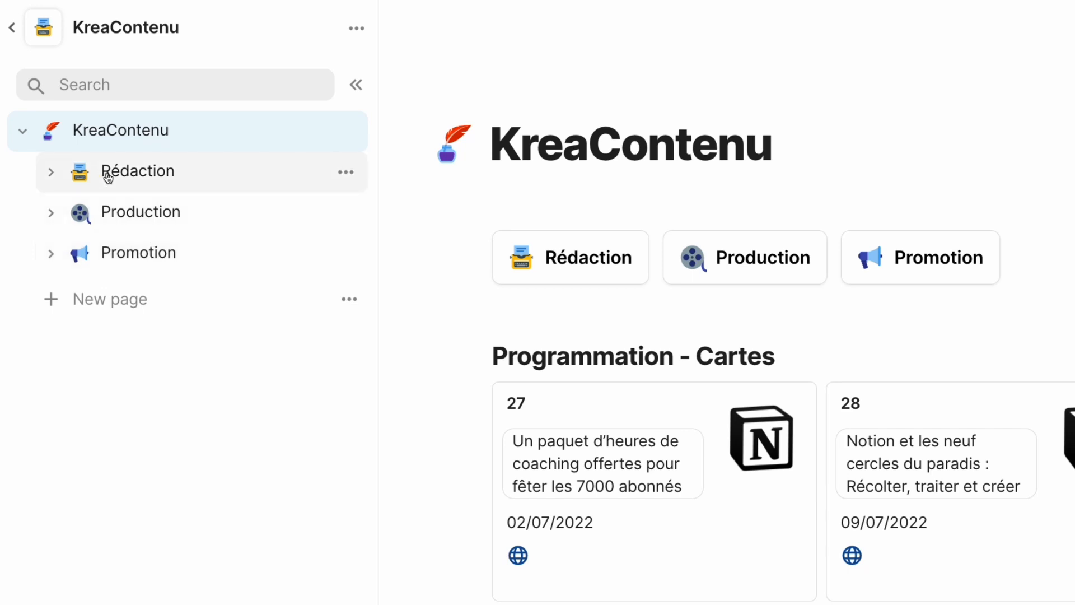
Review the subpages of Rédaction, Production and Promotion in the page tree, leaving only Rédaction's first level expanded
click(50, 172)
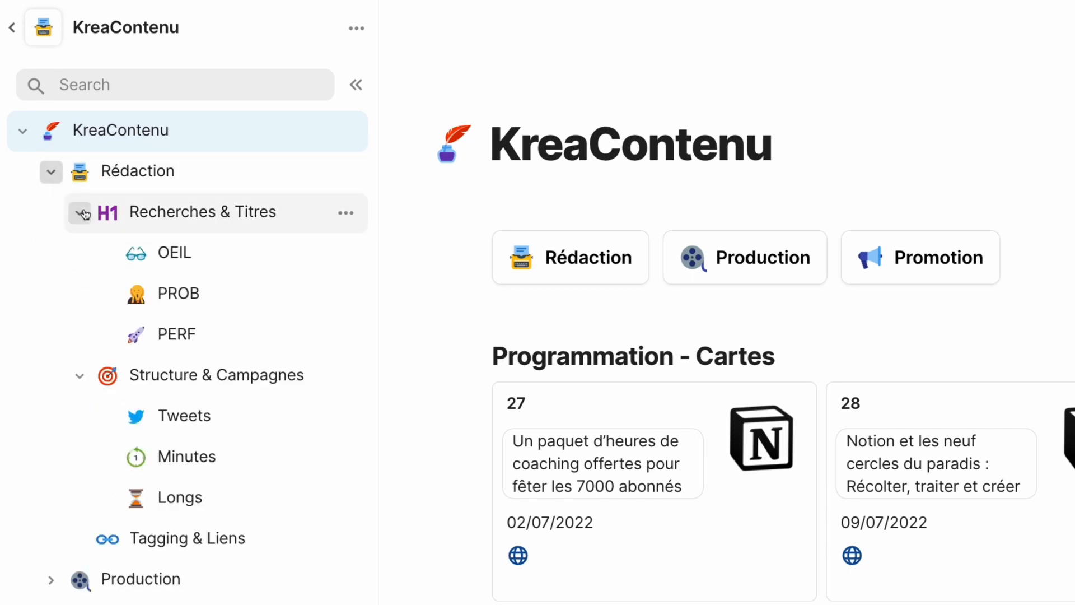
click(79, 211)
click(81, 255)
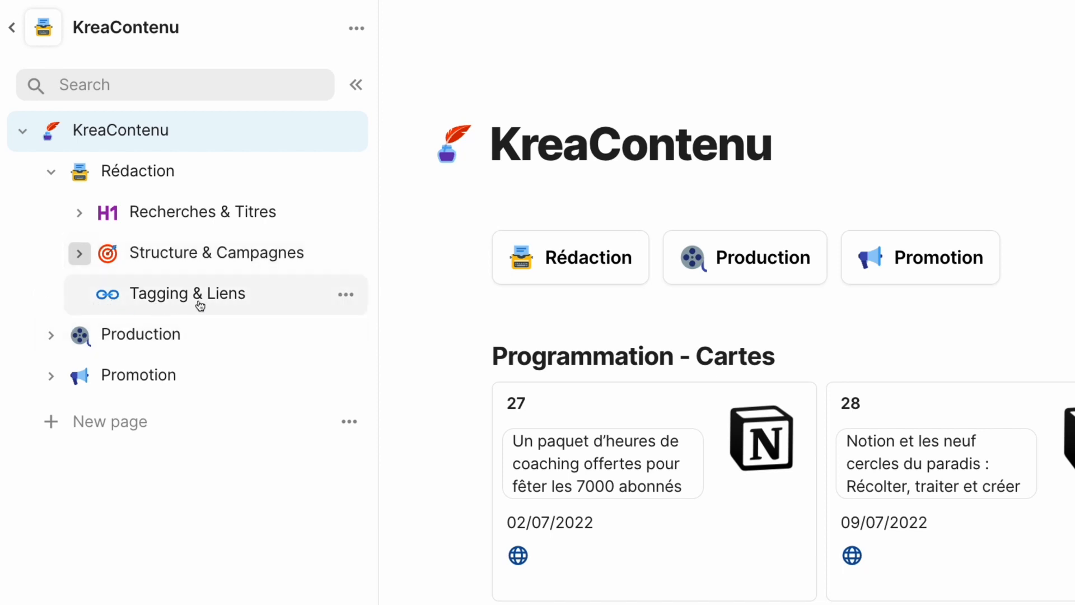
click(50, 335)
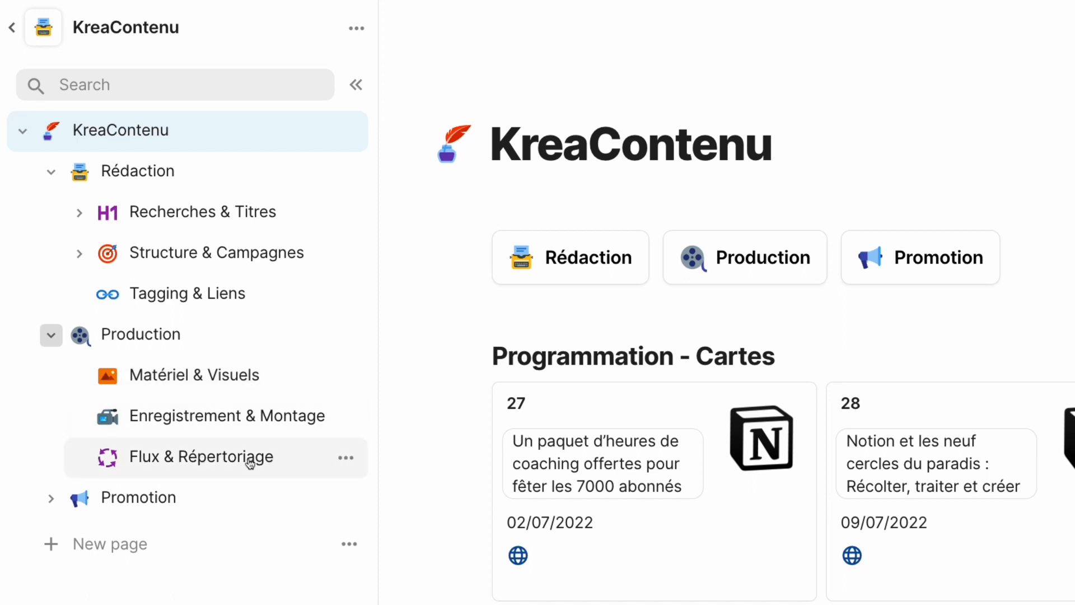
click(43, 339)
click(43, 375)
click(42, 375)
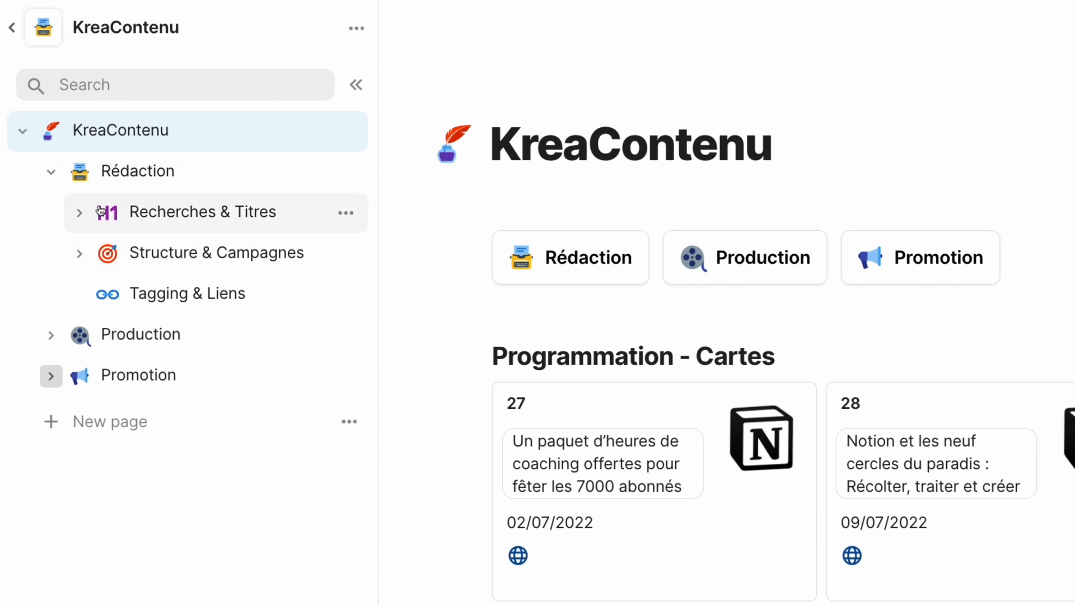
Open the Recherches & Titres page, expand its subpages and go to its OEIL subpage
click(158, 213)
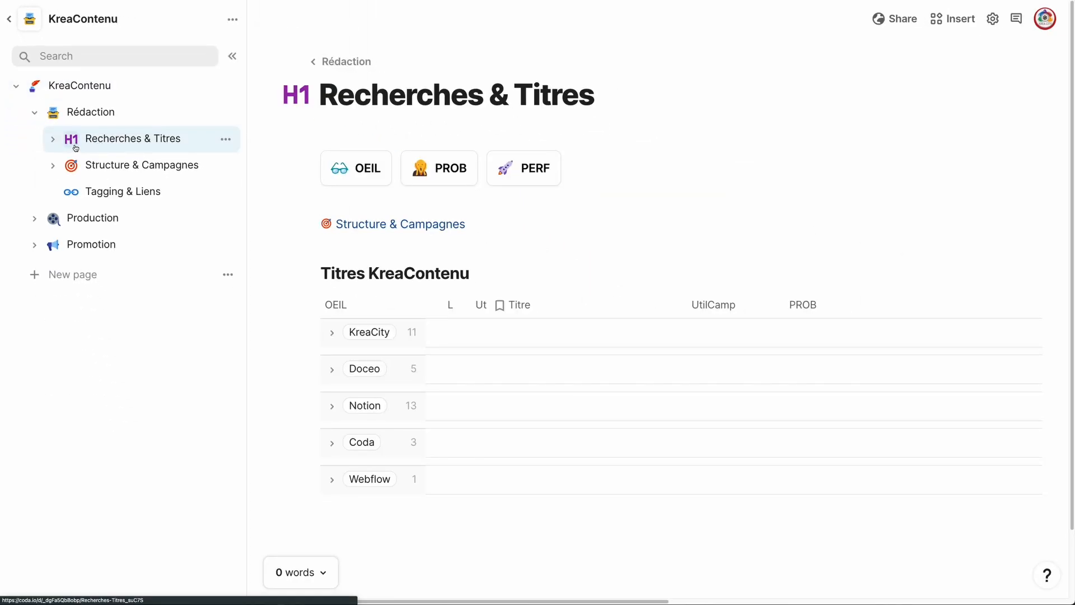
click(54, 140)
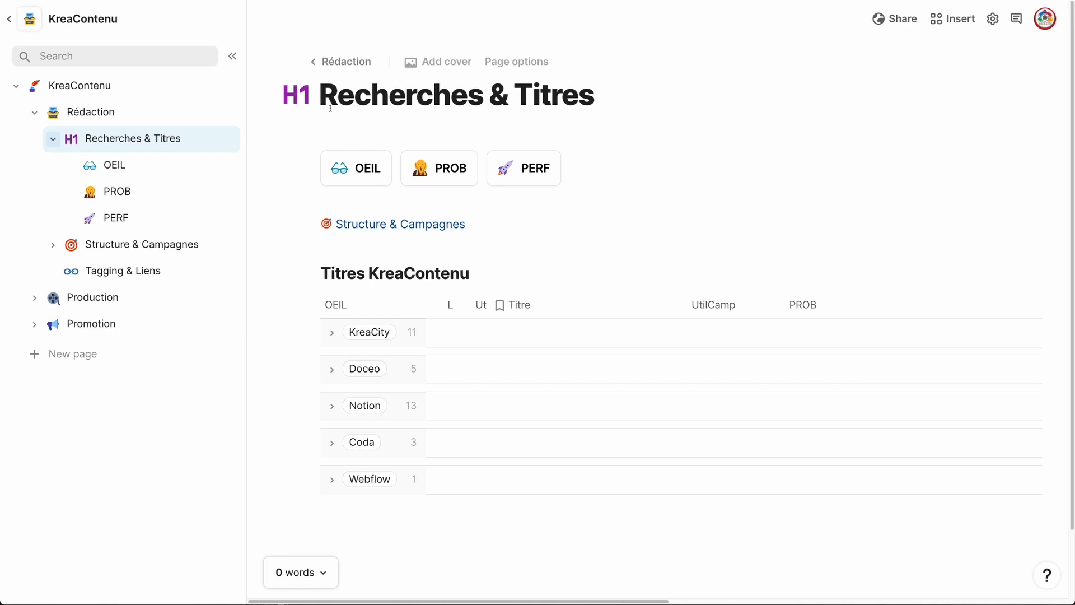
click(347, 169)
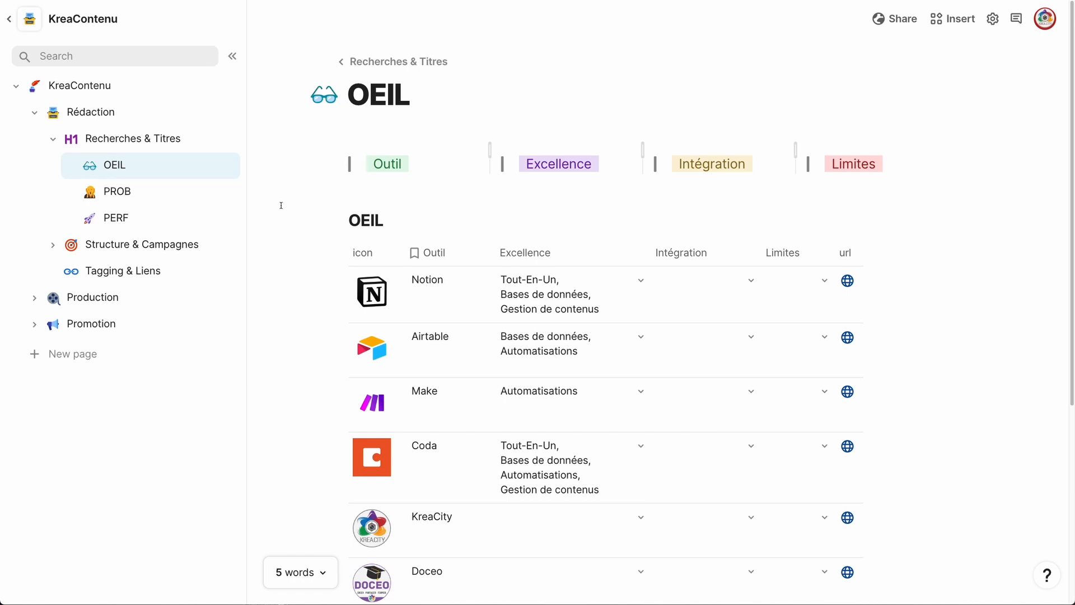
Look over the OEIL table and check the available Excellence options for the Notion row
scroll(282, 207, down, 2)
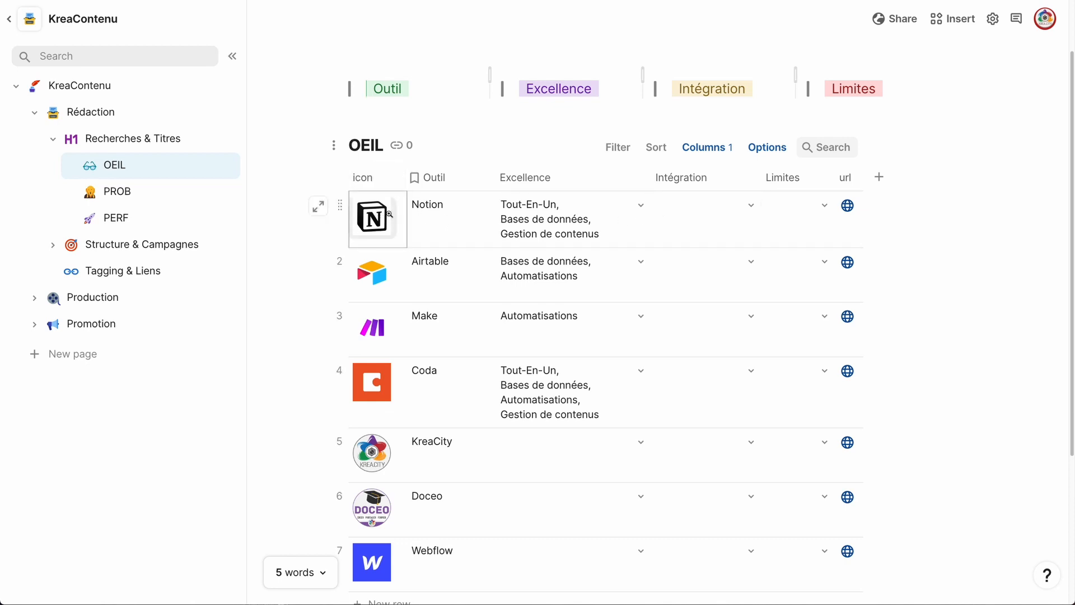
scroll(547, 175, up, 2)
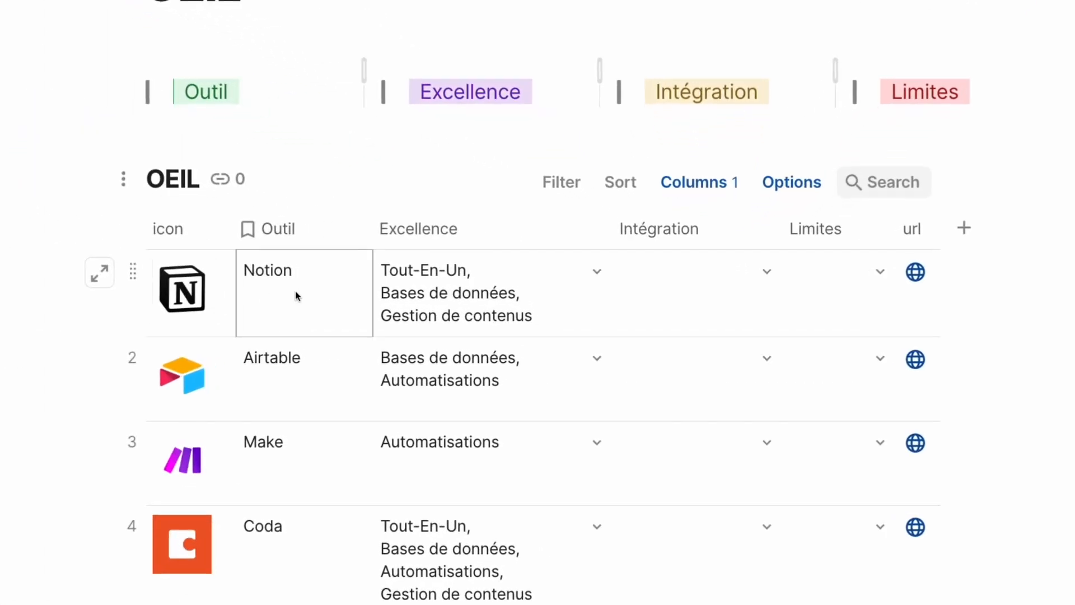
click(600, 275)
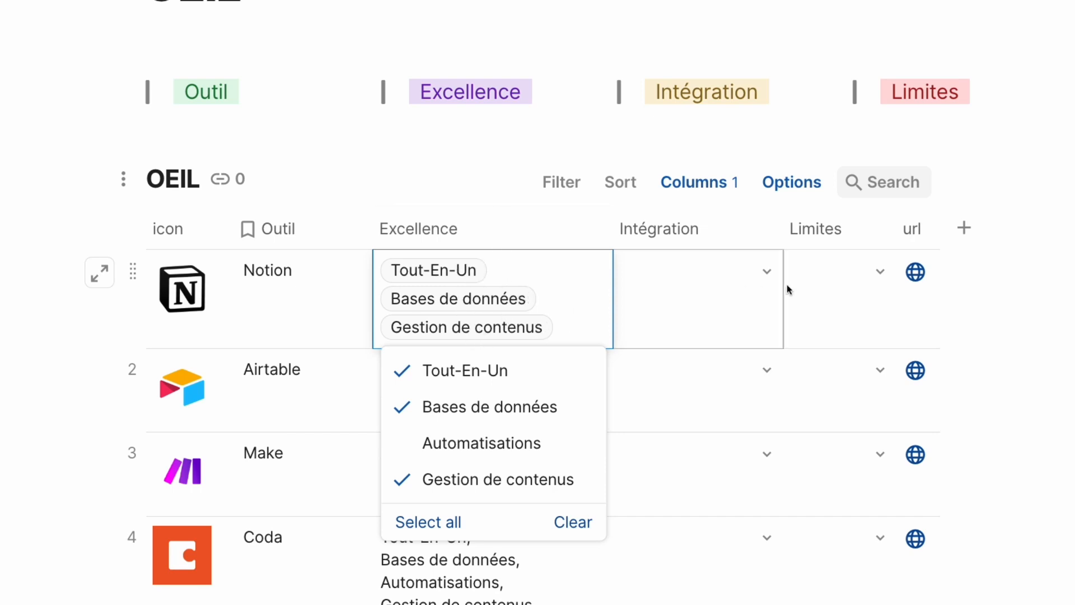
click(1007, 311)
Select Make and Airtable as the Intégration values for the Notion row of the OEIL table
click(767, 271)
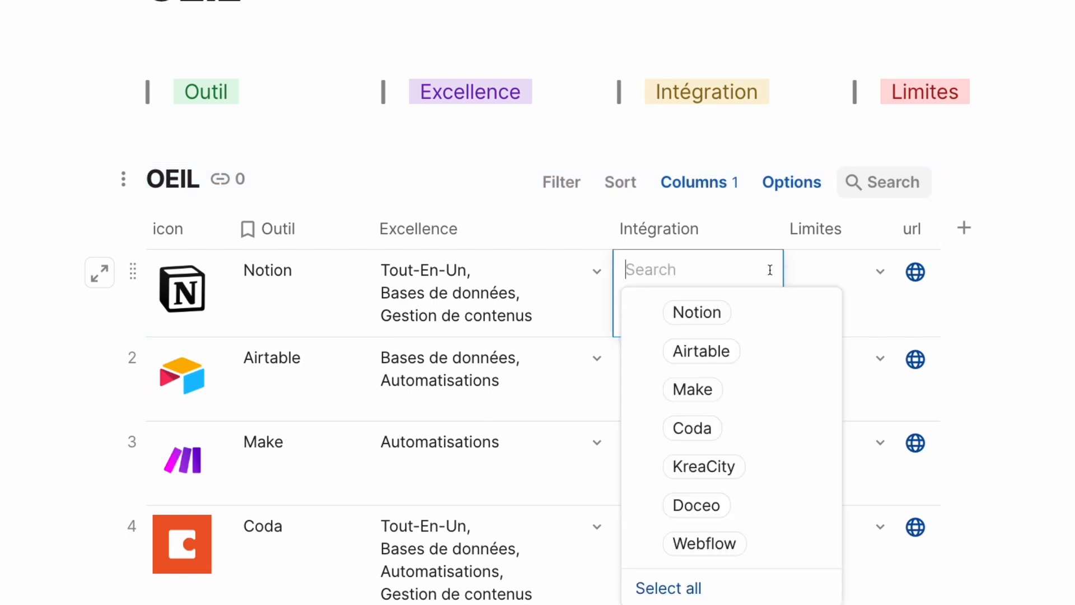
click(700, 391)
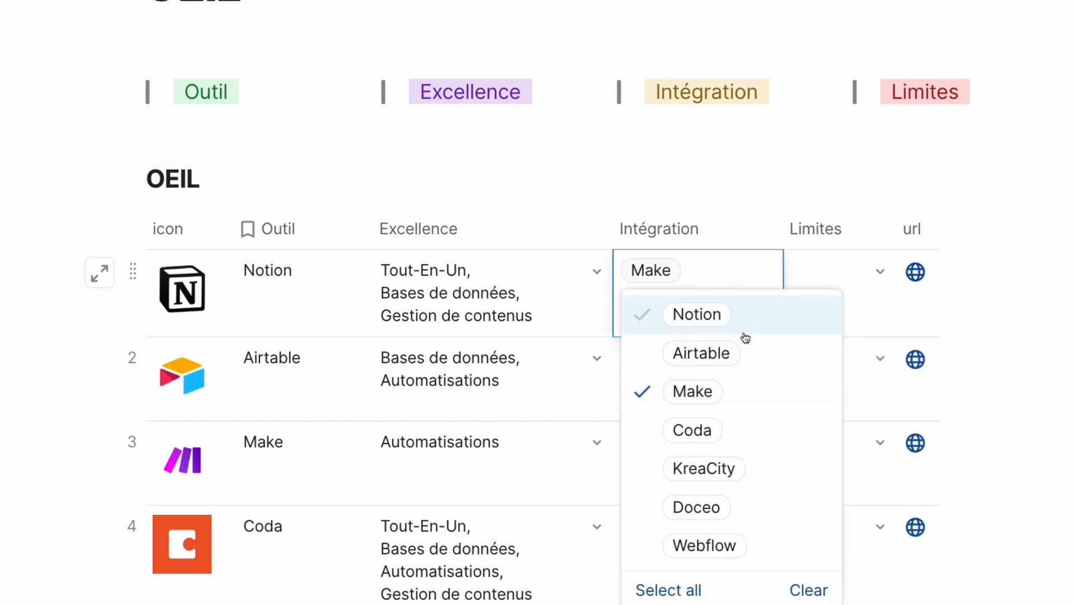
click(707, 363)
click(1045, 281)
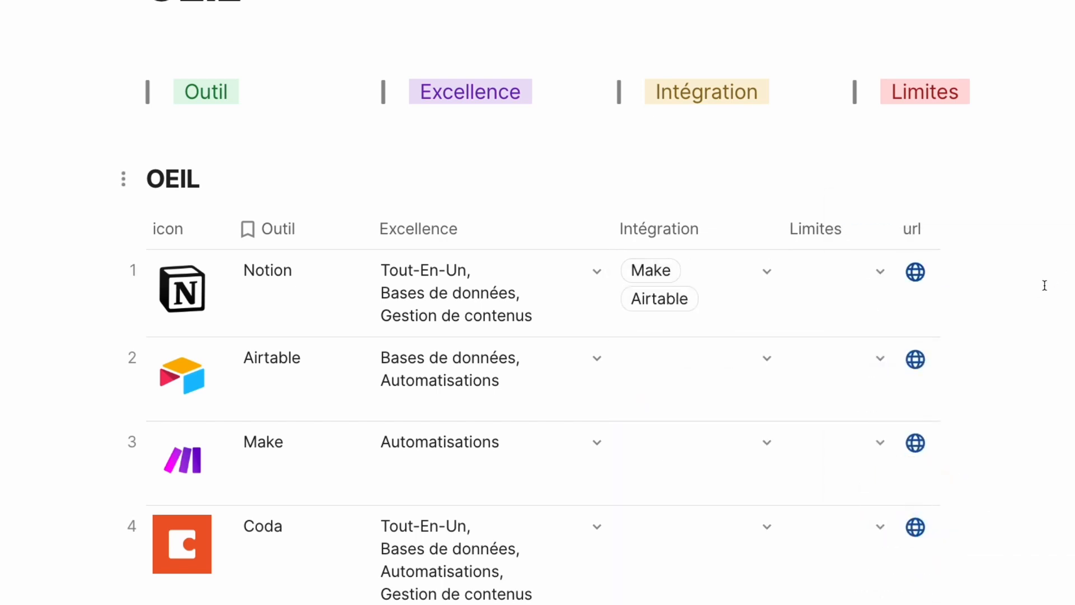
Add Formules and Automatisations as new Limites values for the Notion row of the OEIL table
click(868, 272)
click(875, 271)
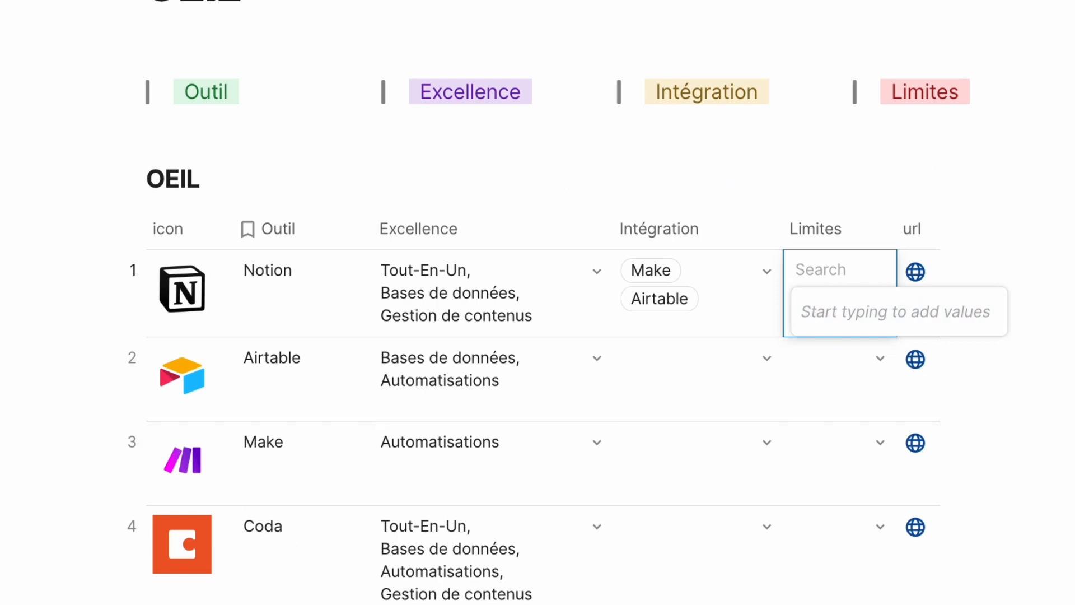
text(Formules)
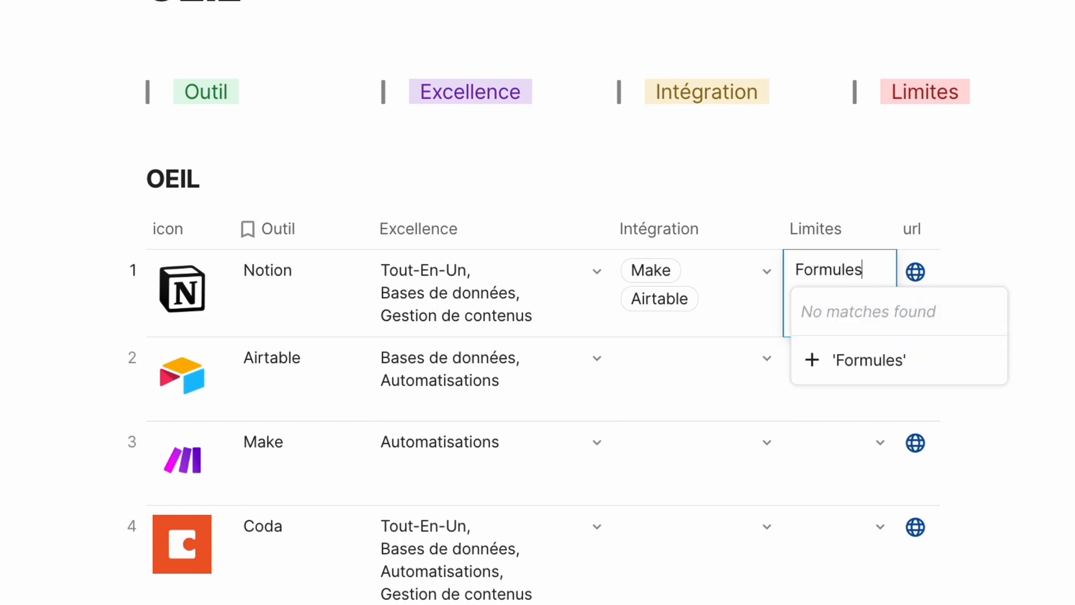
key(Return)
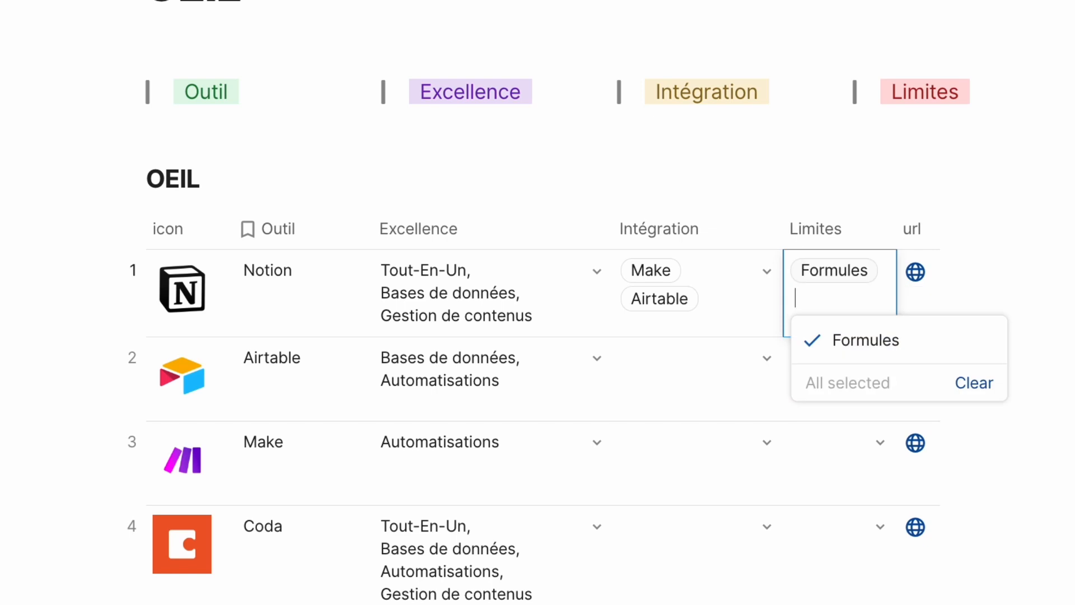
text(Automatisations)
key(Return)
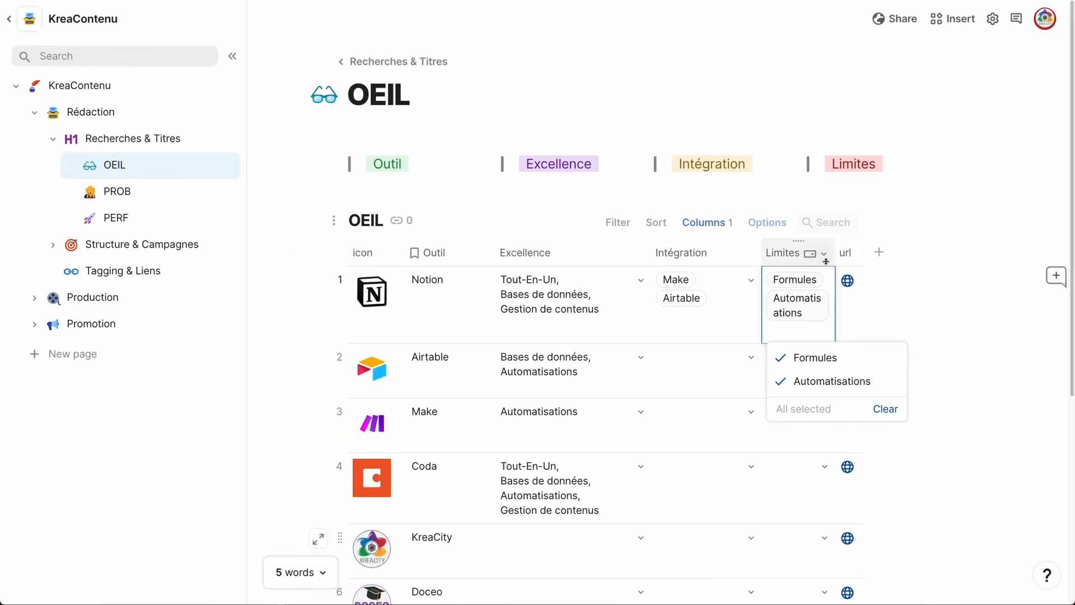
key(Escape)
click(454, 290)
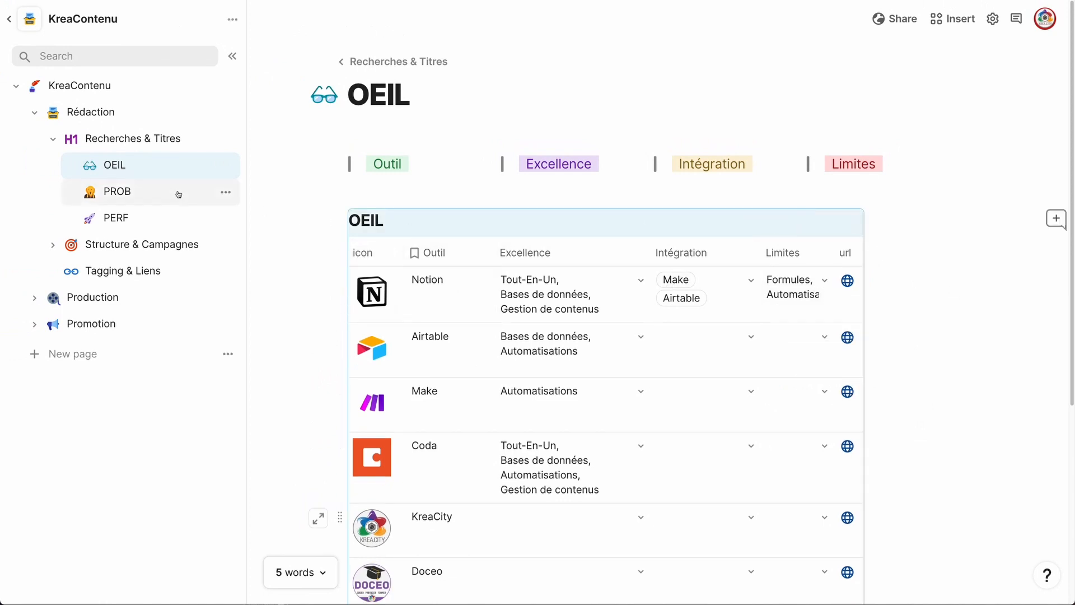
Open the PROB page and examine the PROB table's Public, Problème, Risque, Obstacle and Besoin columns
click(122, 197)
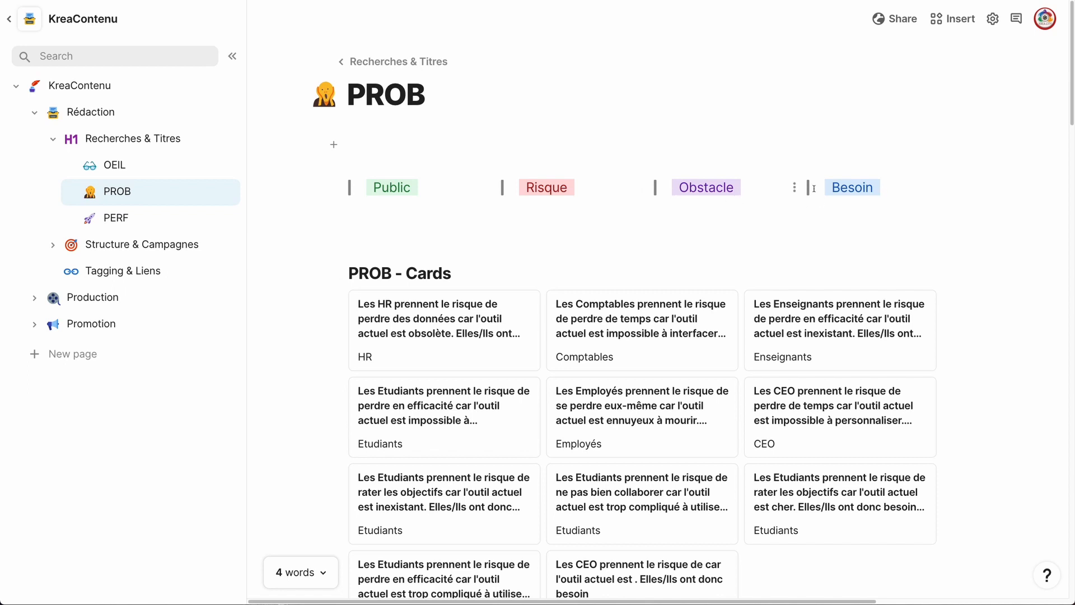
scroll(439, 273, down, 10)
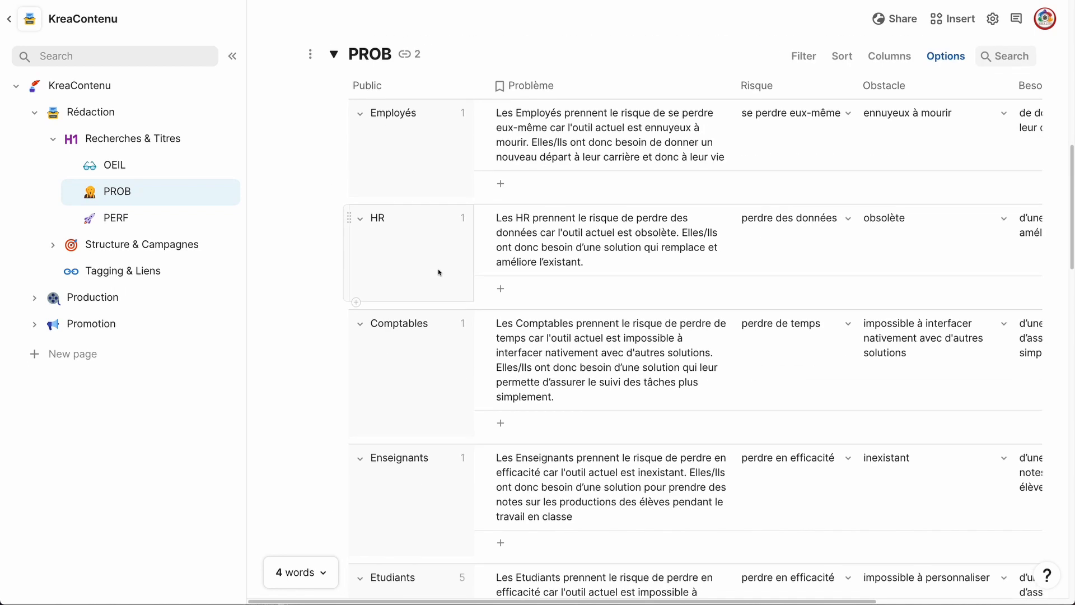
scroll(835, 353, right, 5)
scroll(835, 353, left, 5)
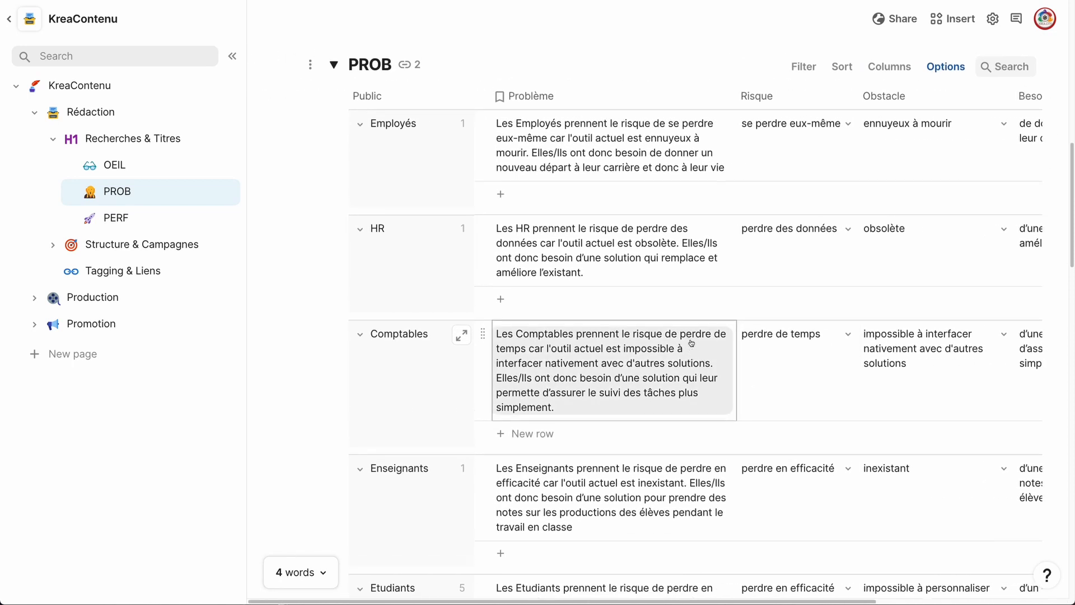
scroll(692, 343, up, 1)
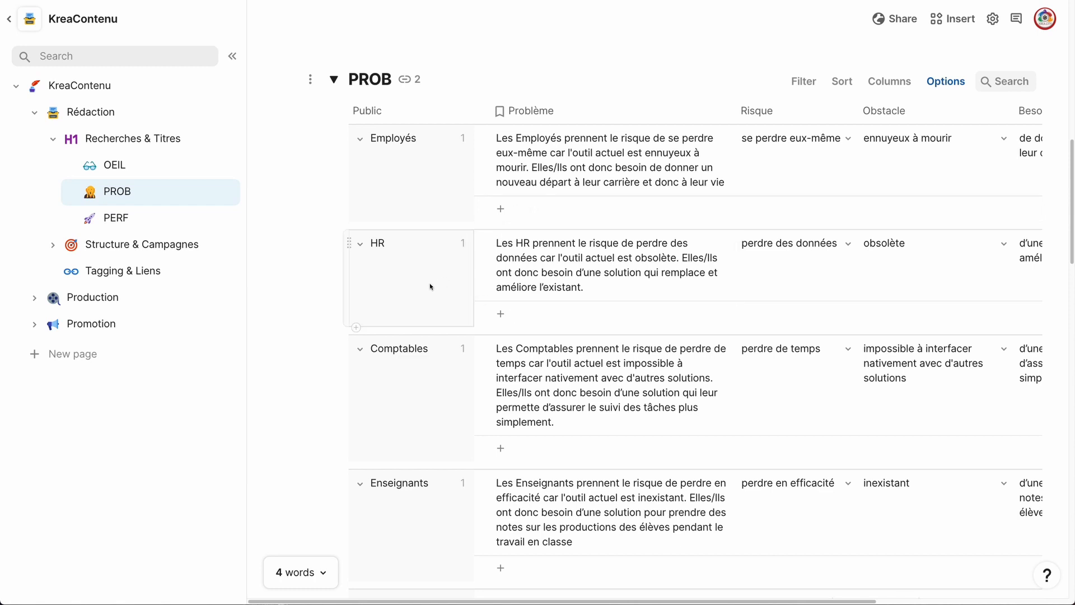
scroll(430, 285, down, 1)
scroll(432, 286, down, 2)
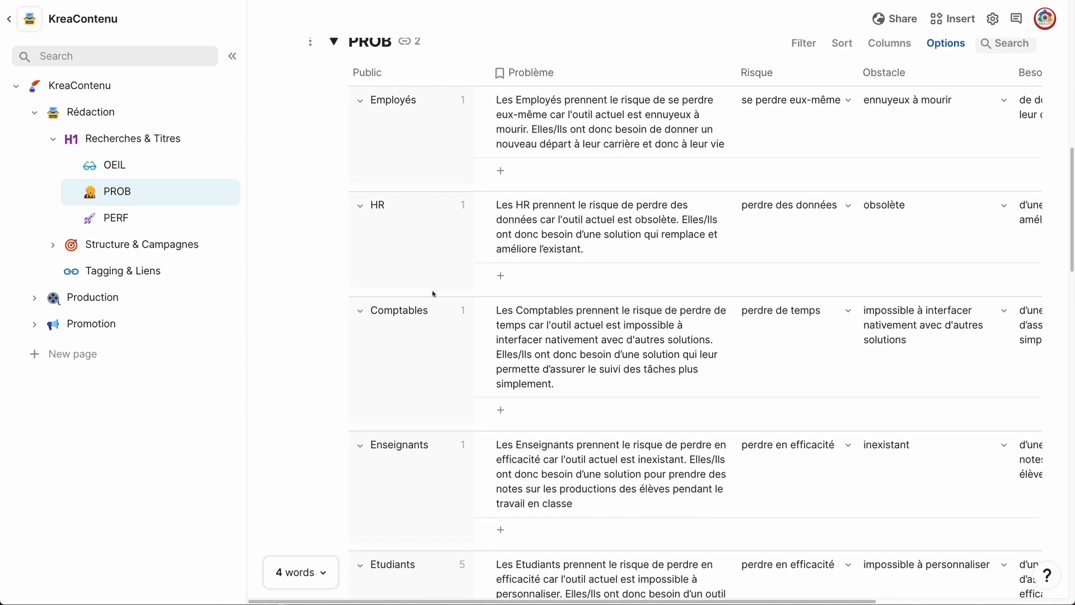
scroll(433, 284, up, 6)
scroll(417, 284, down, 3)
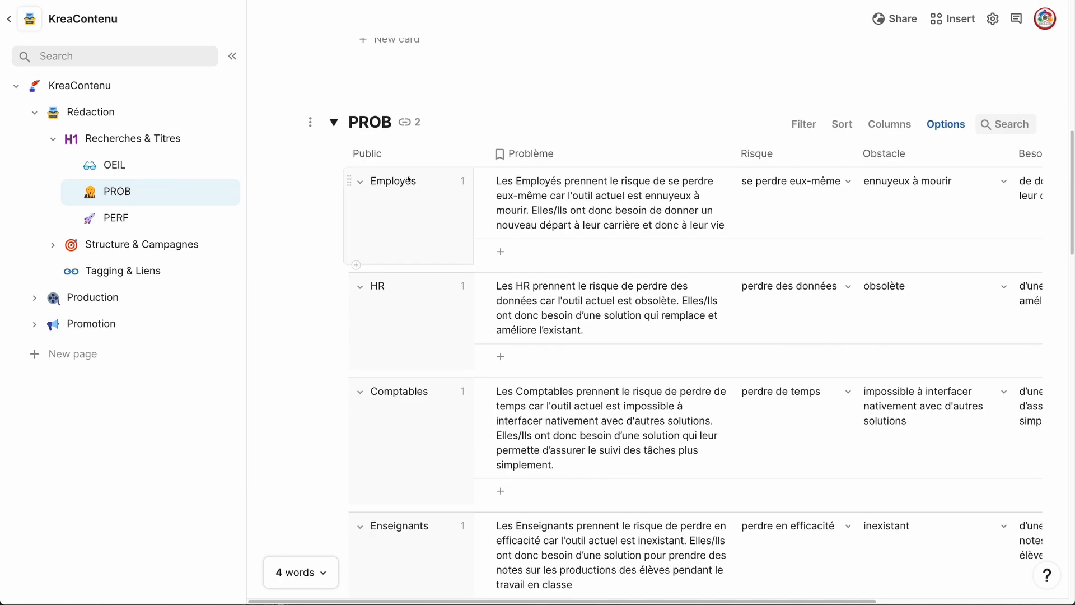
scroll(588, 201, right, 1)
click(781, 213)
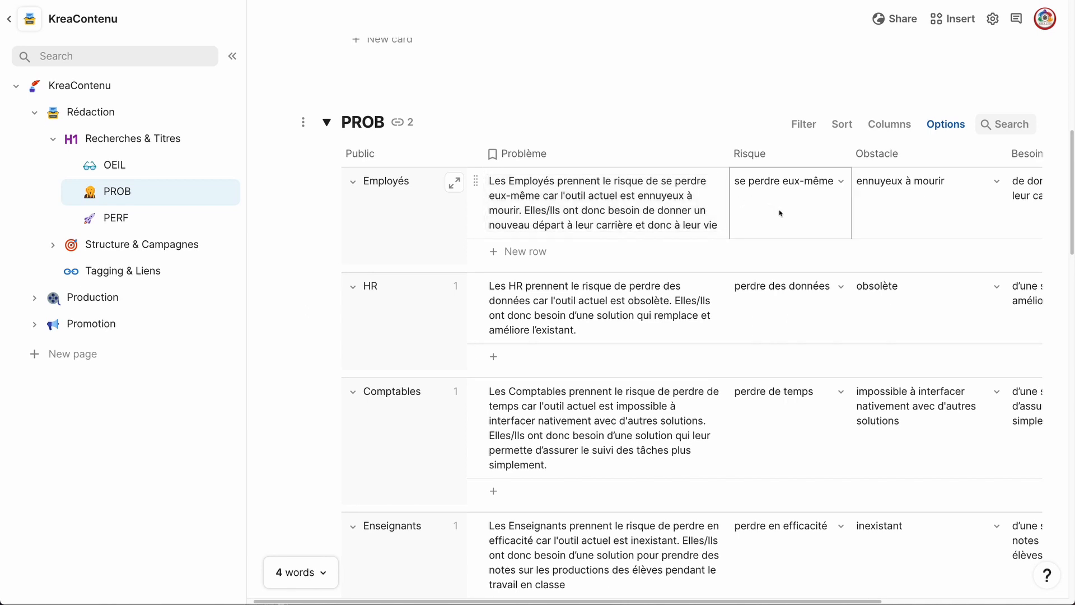
scroll(780, 213, right, 3)
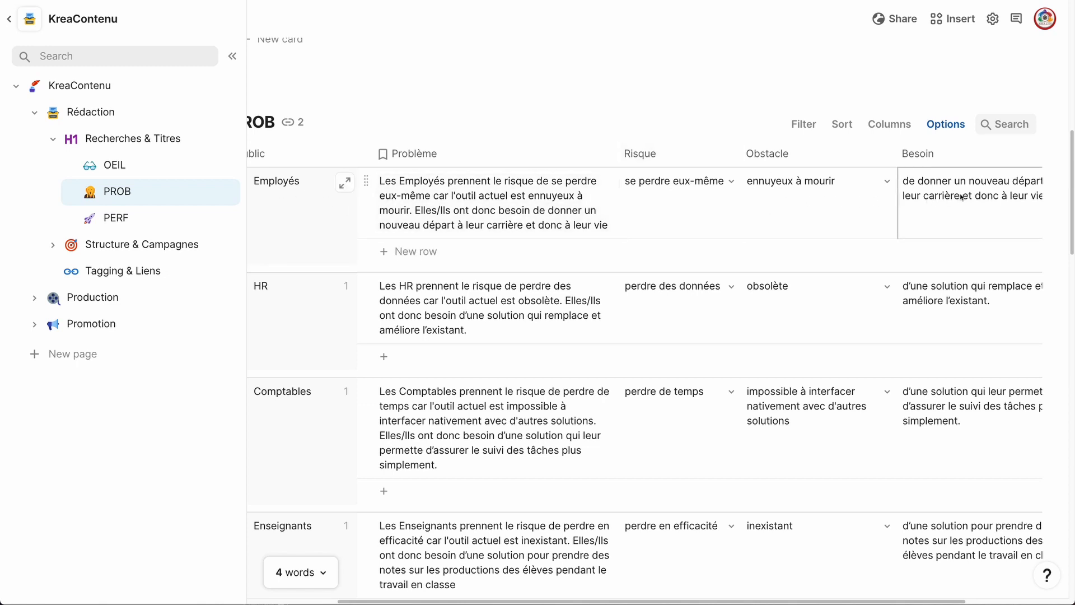
scroll(962, 197, right, 3)
scroll(595, 264, left, 3)
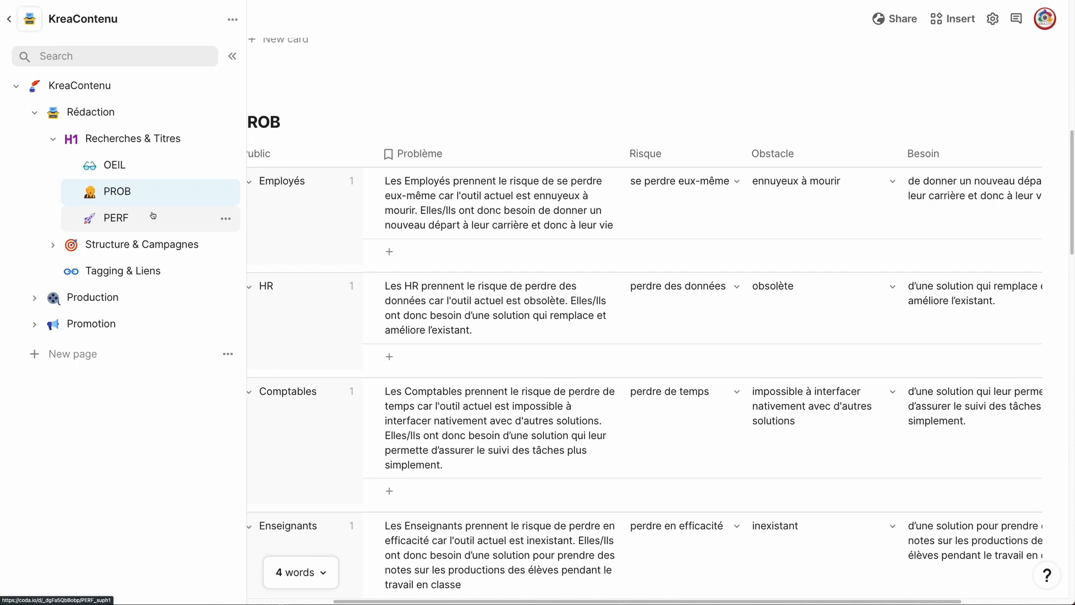
Return to Recherches & Titres and review the Notion group's titles and linked PROB entries, then collapse the group
click(98, 140)
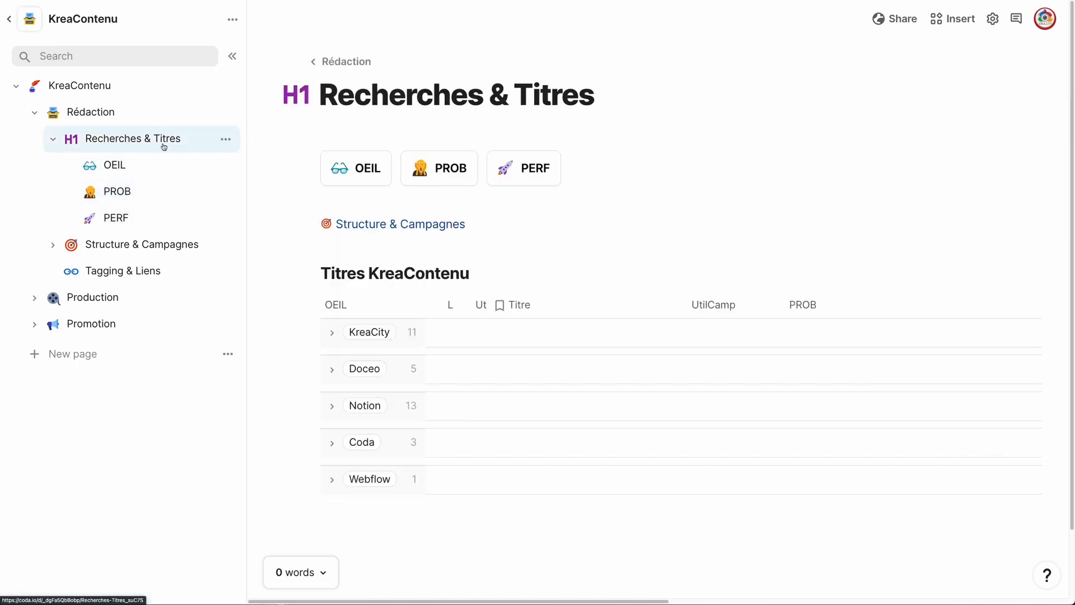
click(332, 411)
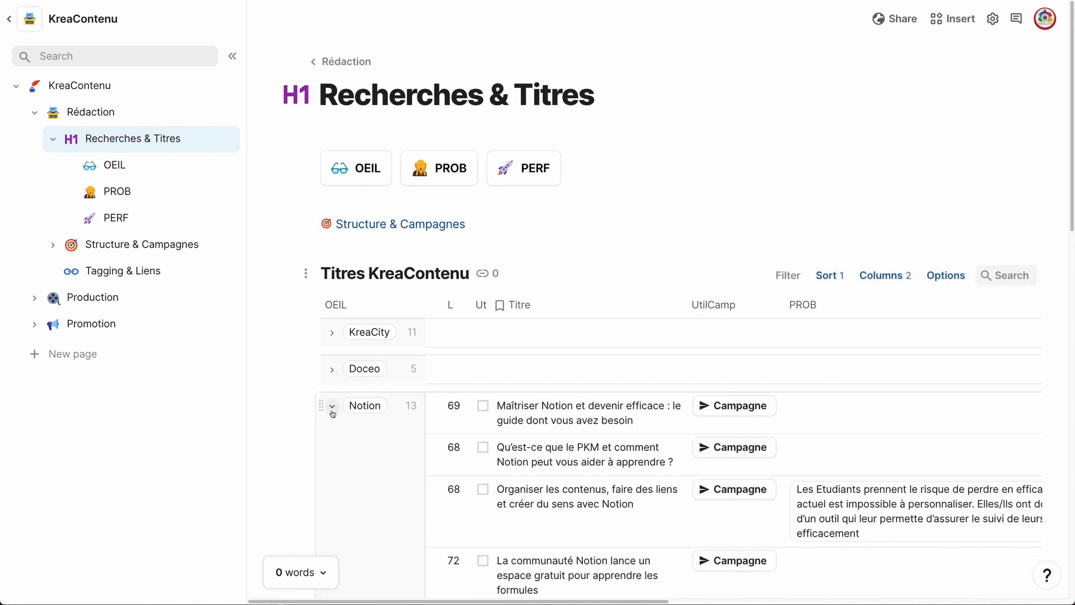
scroll(347, 364, down, 3)
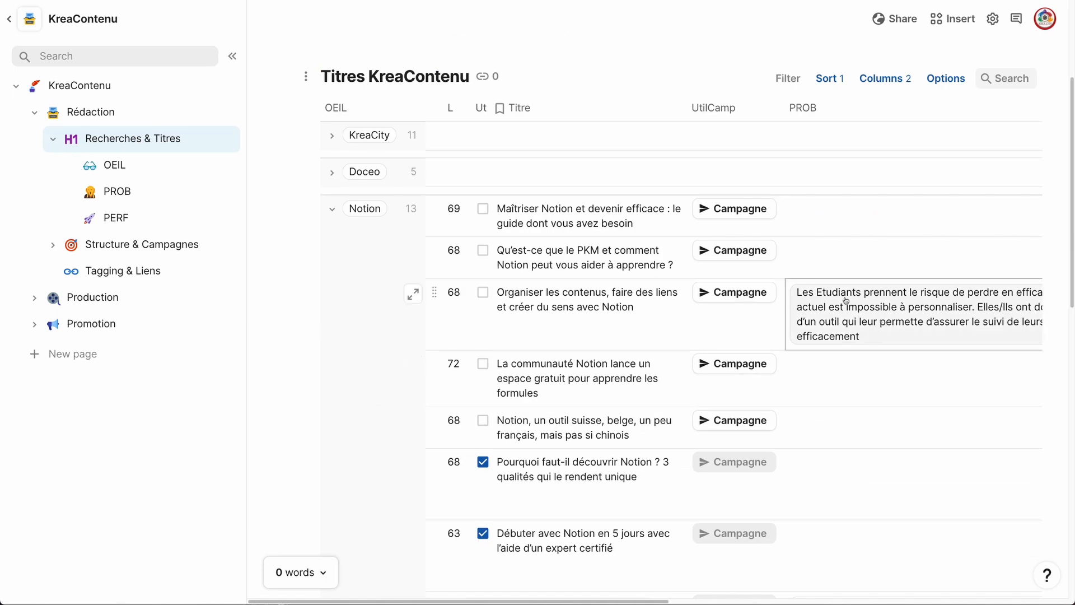
mouse_move(862, 321)
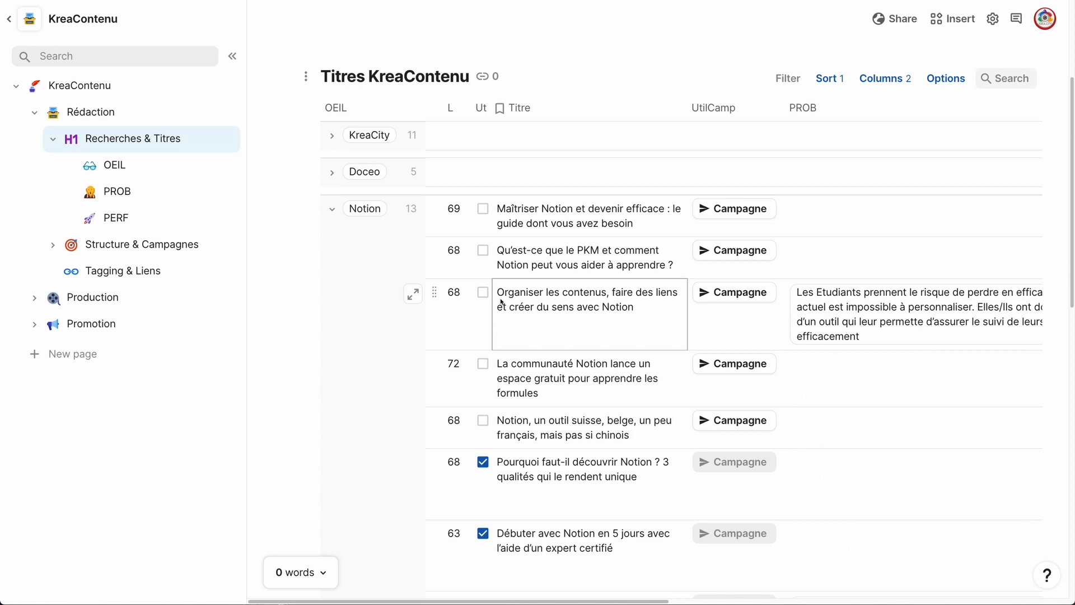
click(332, 210)
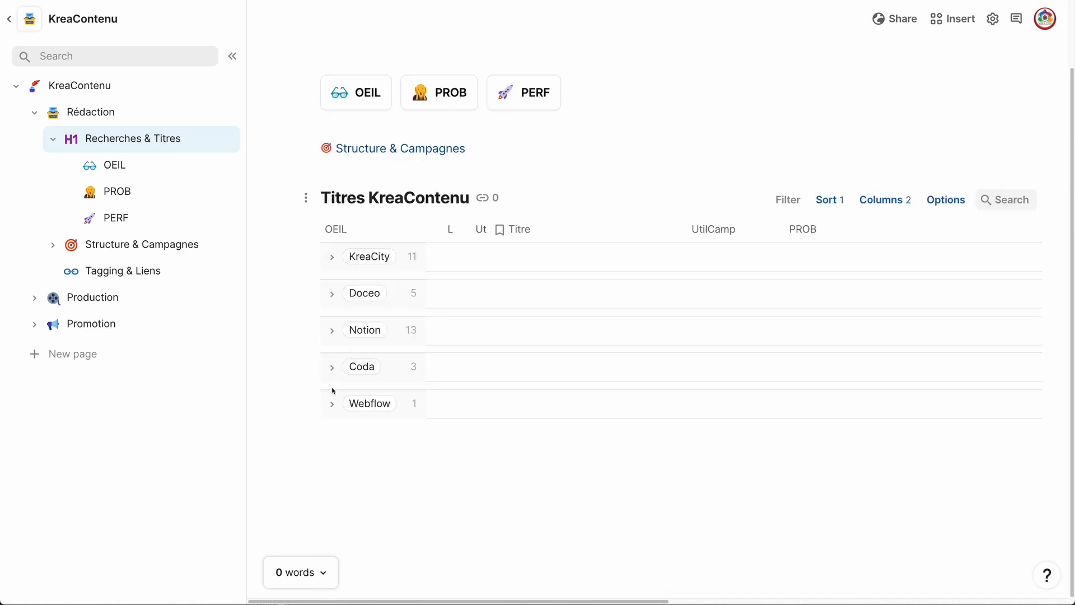
Expand the Coda group in Titres KreaContenu, review its titles and collapse the group again
click(332, 370)
scroll(575, 384, down, 5)
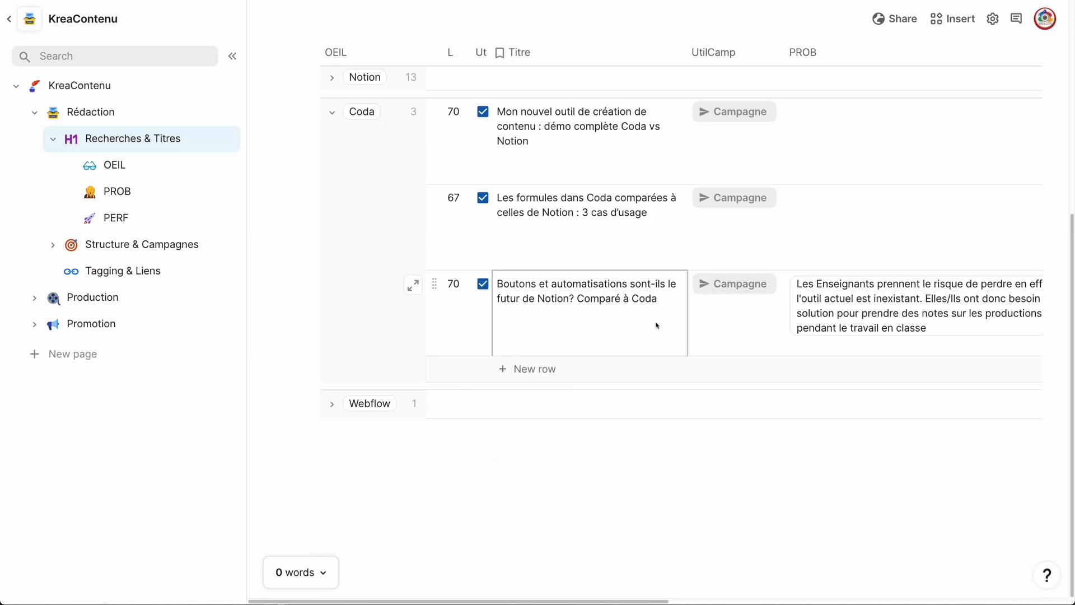
scroll(702, 232, up, 4)
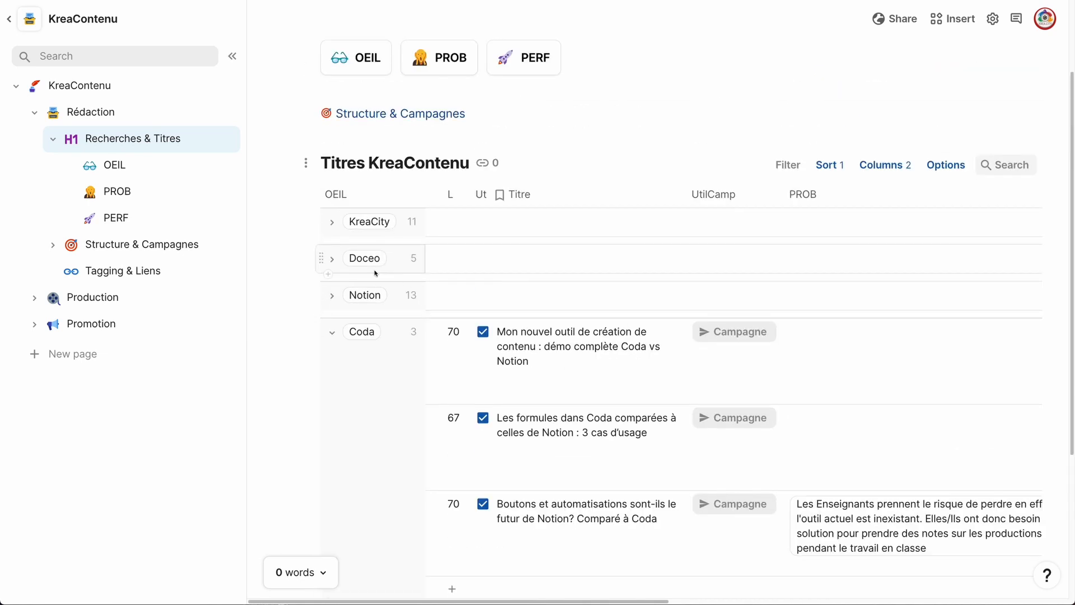
click(336, 332)
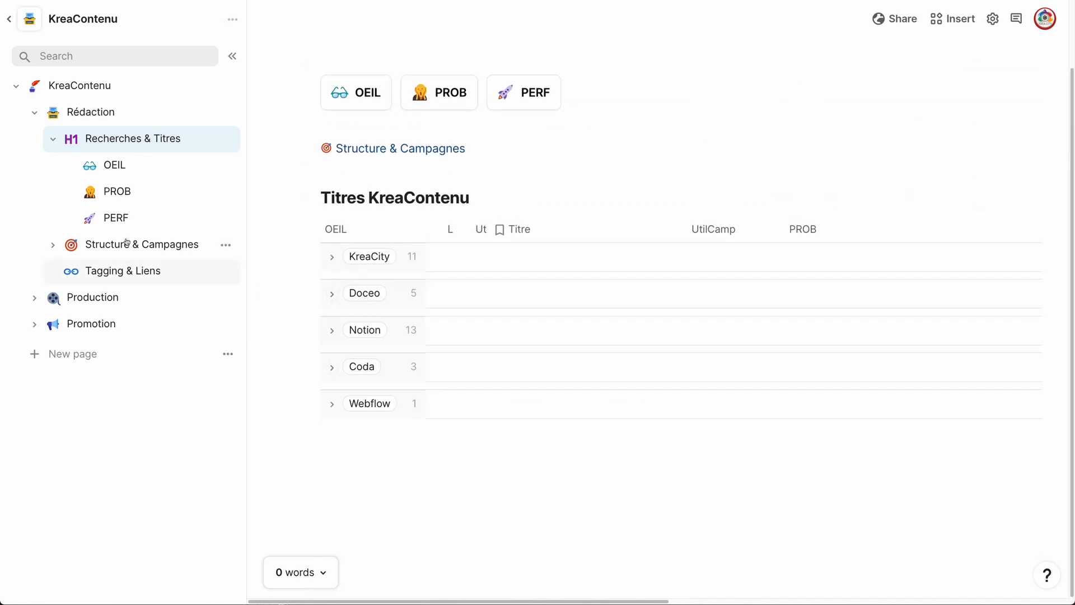
Revisit the PROB page and the title groups, then open the PERF page and examine its four lists
click(117, 194)
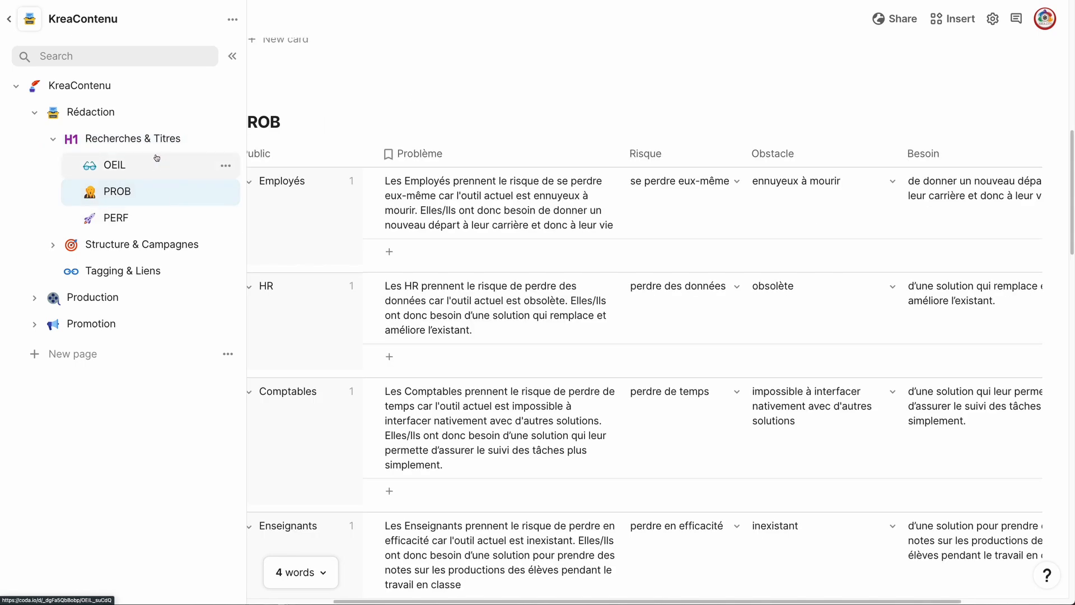
click(123, 140)
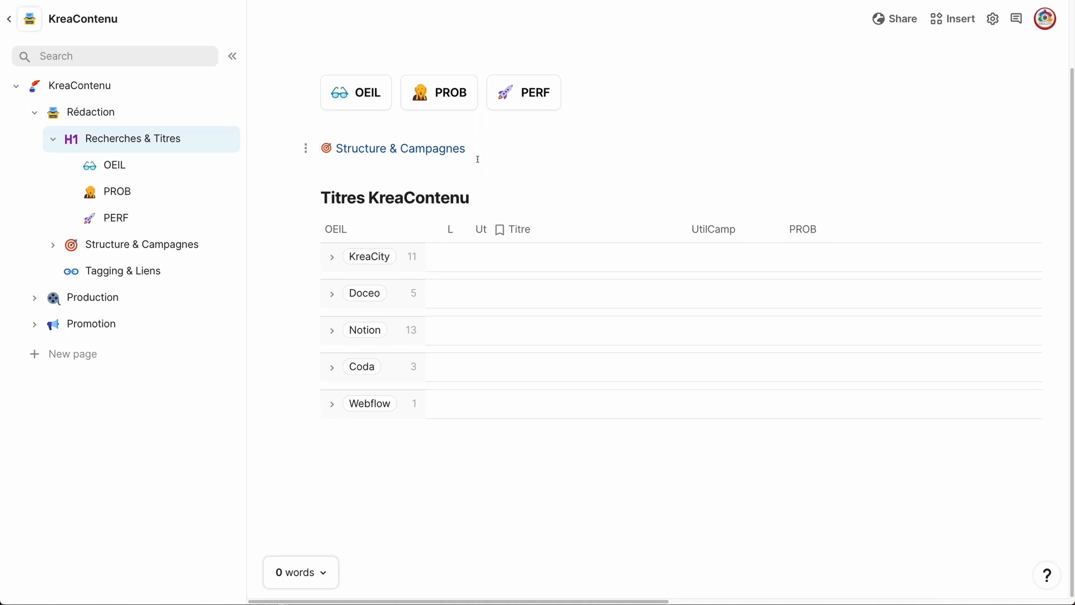
click(119, 223)
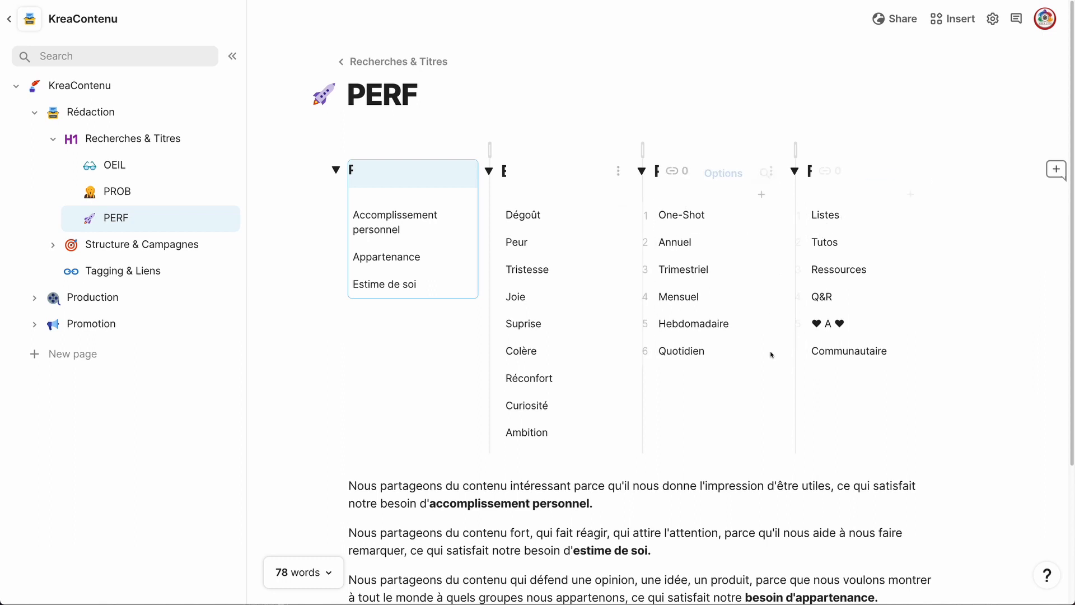
Return to Recherches & Titres, collapse its subpages and expand the Notion group in Titres KreaContenu
click(107, 138)
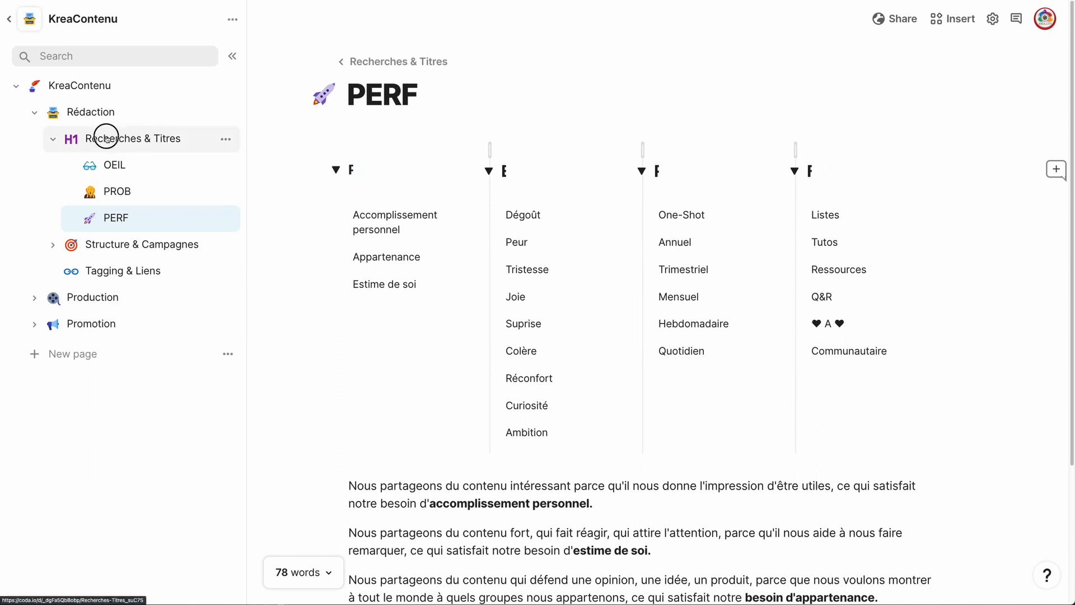
click(57, 141)
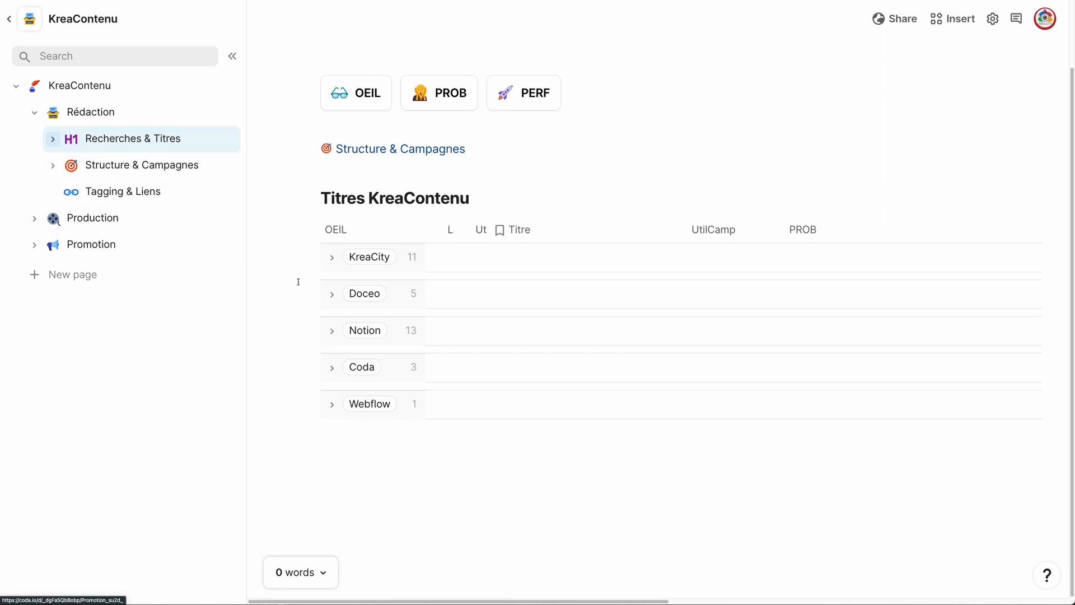
click(332, 330)
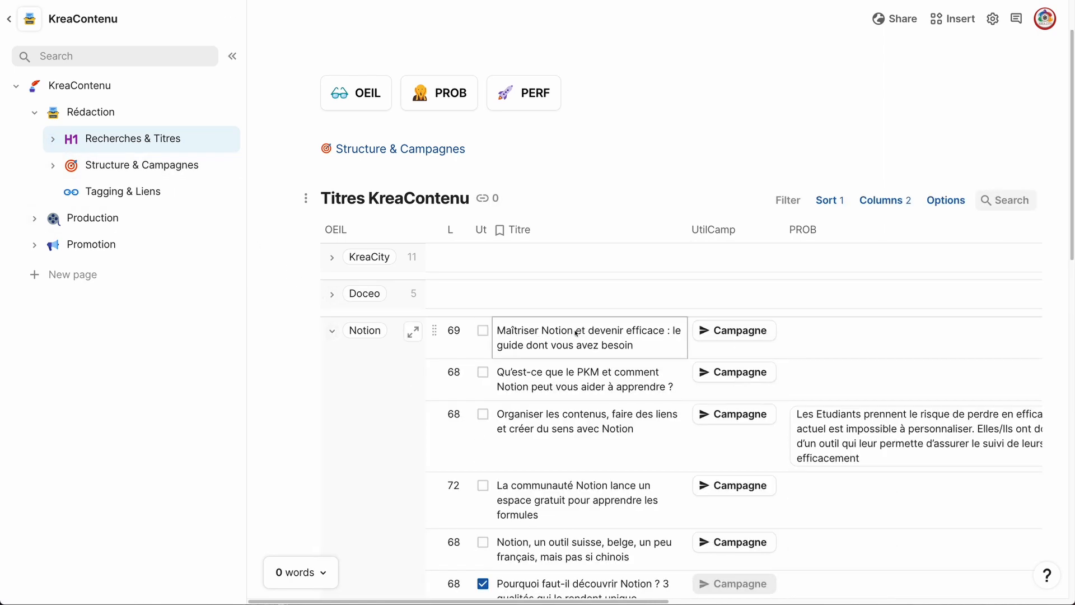
Open the settings of the UtilCamp column's Campagne button and examine its Push buttons action and disable condition
click(721, 338)
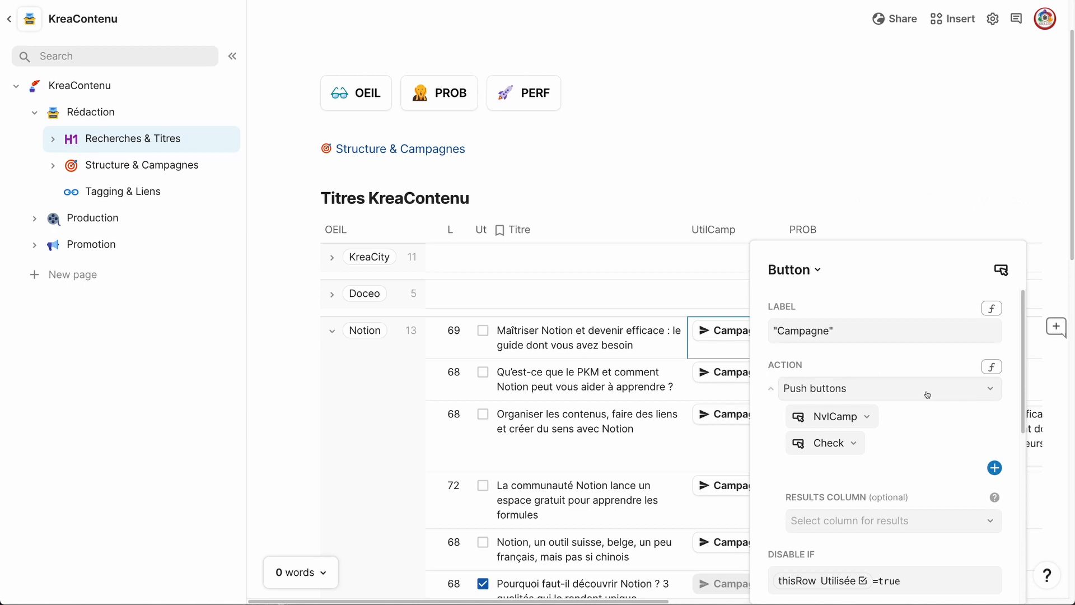
click(866, 419)
click(867, 418)
scroll(879, 446, down, 1)
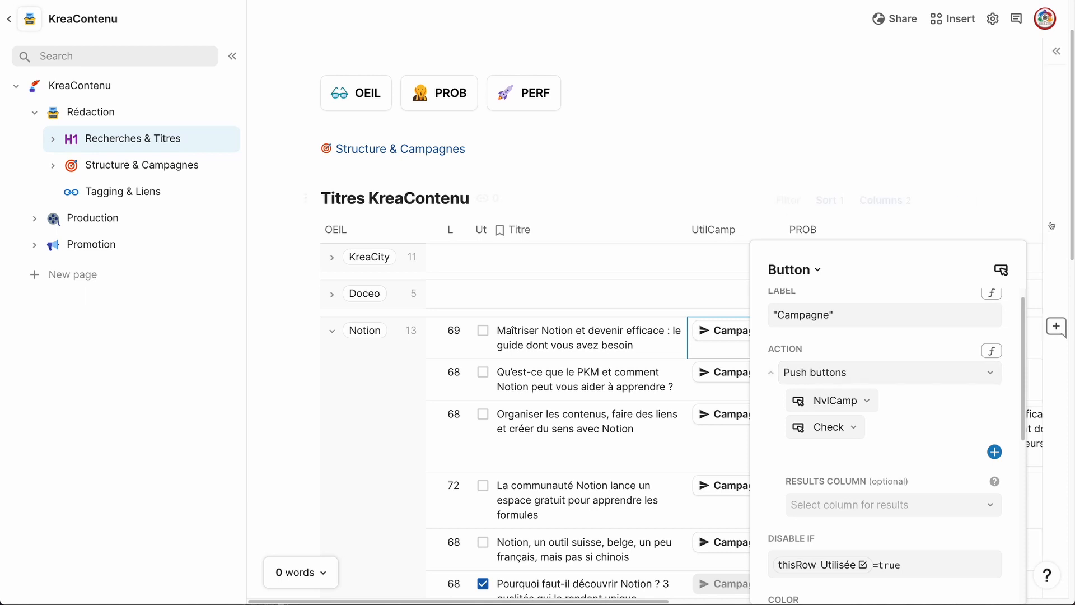
Show the hidden Check and NvlCamp columns in Titres KreaContenu and look across the Notion rows' columns
click(885, 200)
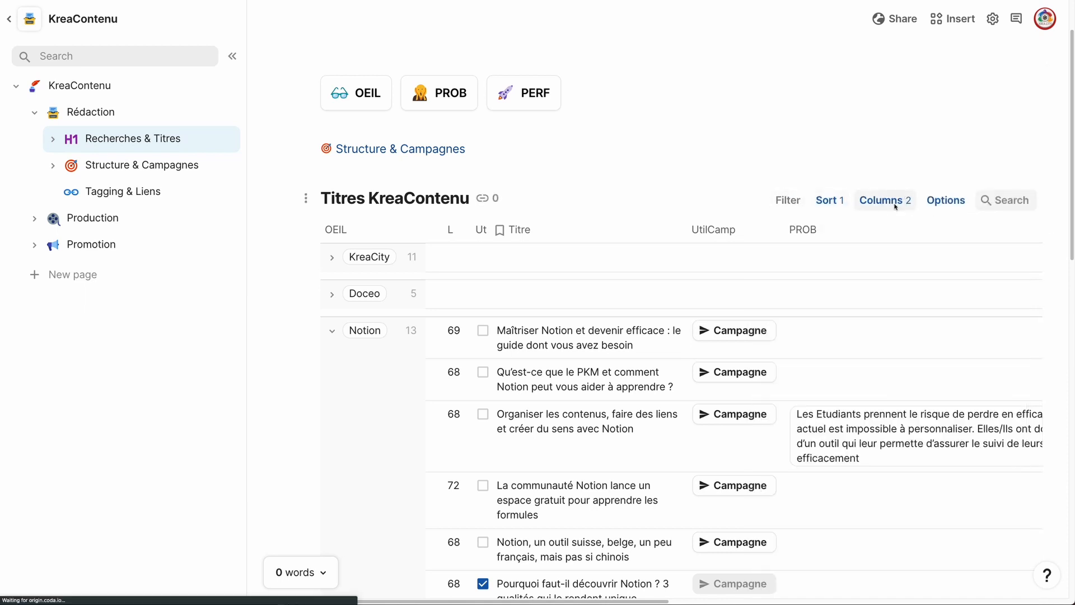
scroll(874, 347, down, 1)
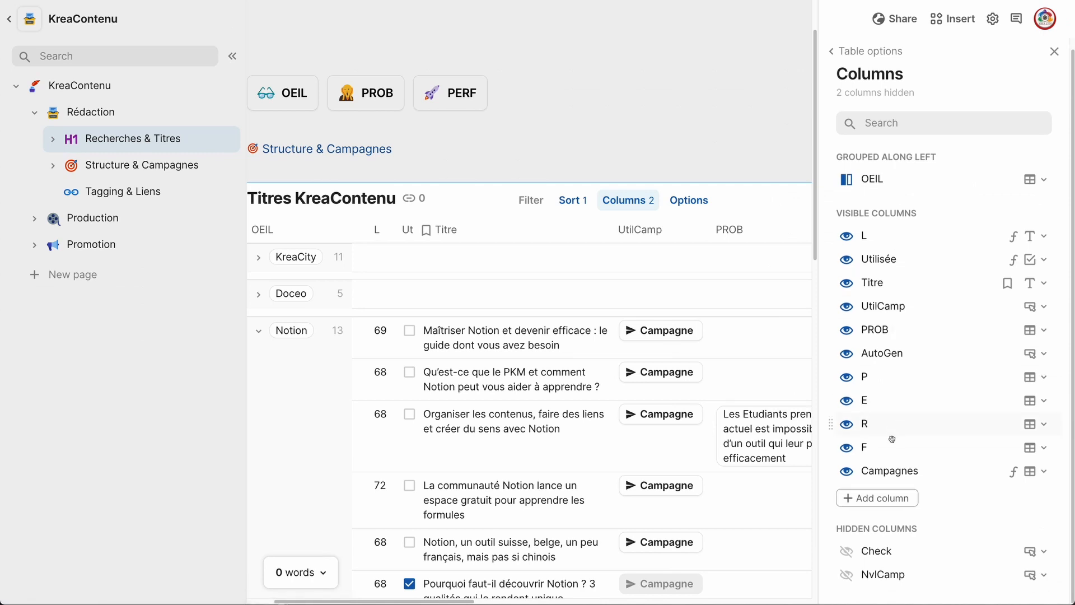
click(846, 553)
click(846, 577)
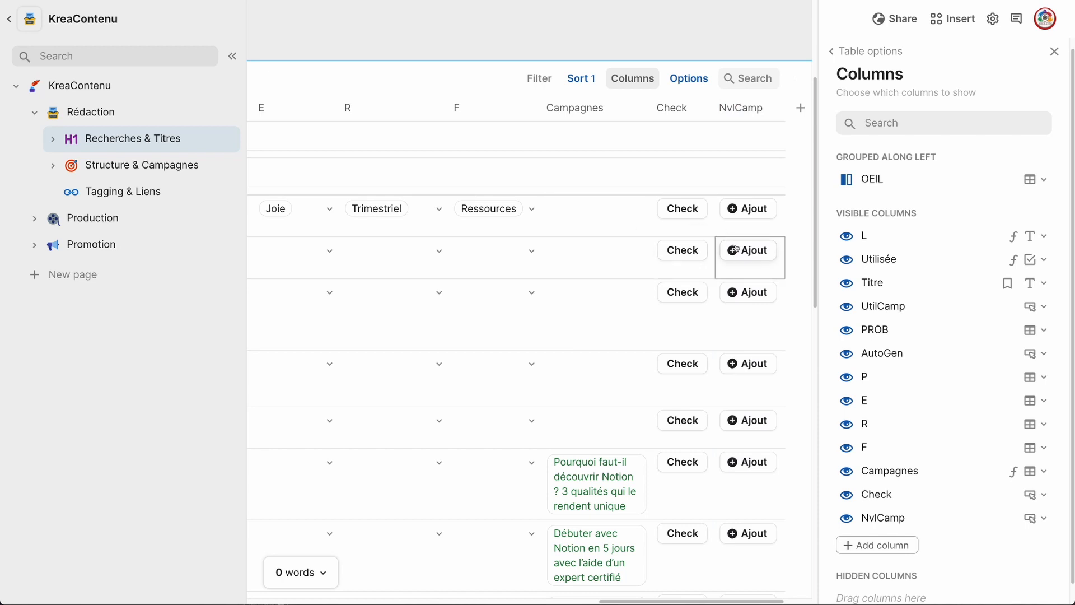
scroll(576, 307, left, 5)
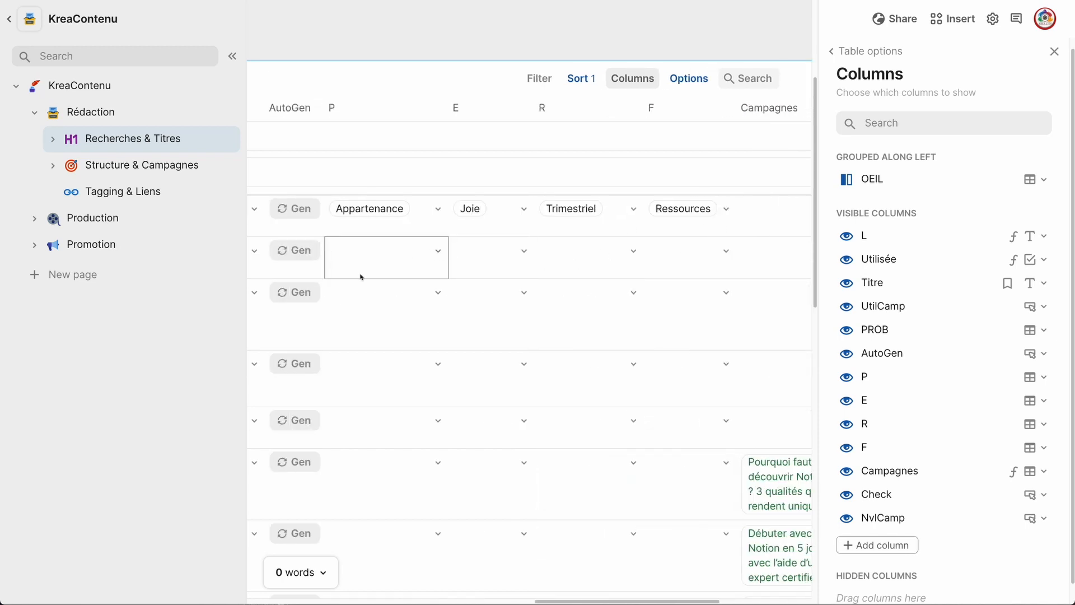
scroll(332, 291, left, 5)
scroll(341, 297, right, 6)
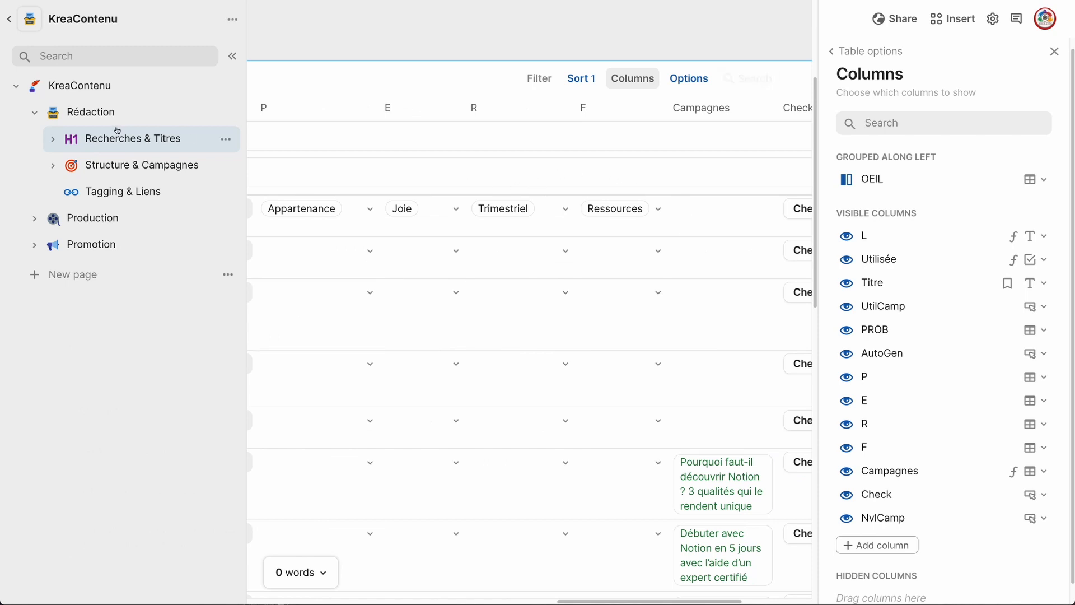
Open the Structure & Campagnes page and look through the Campagnes table and the title proposal section
click(91, 120)
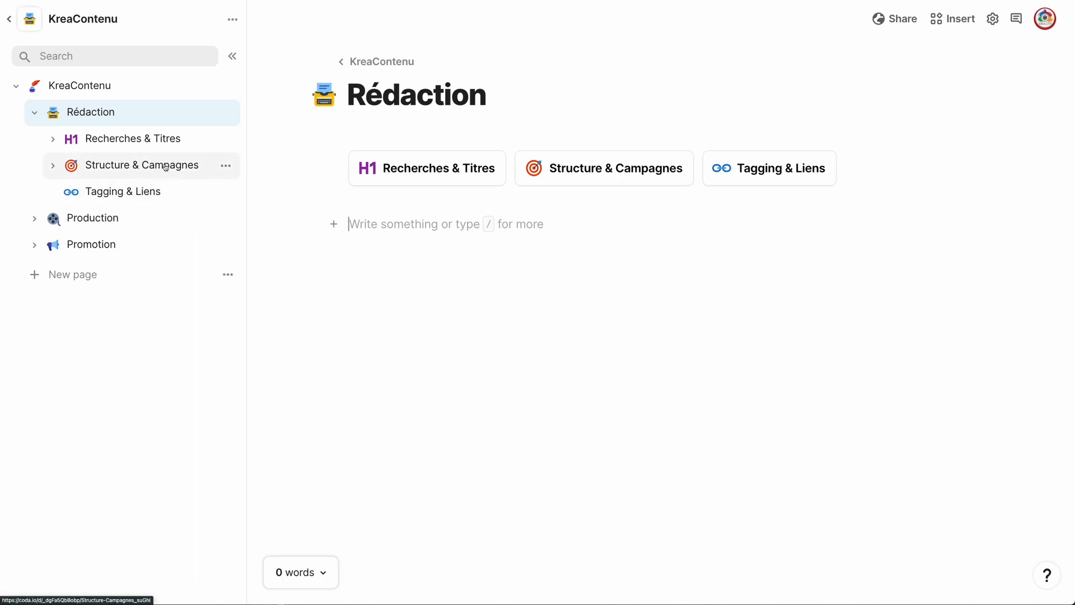
click(160, 141)
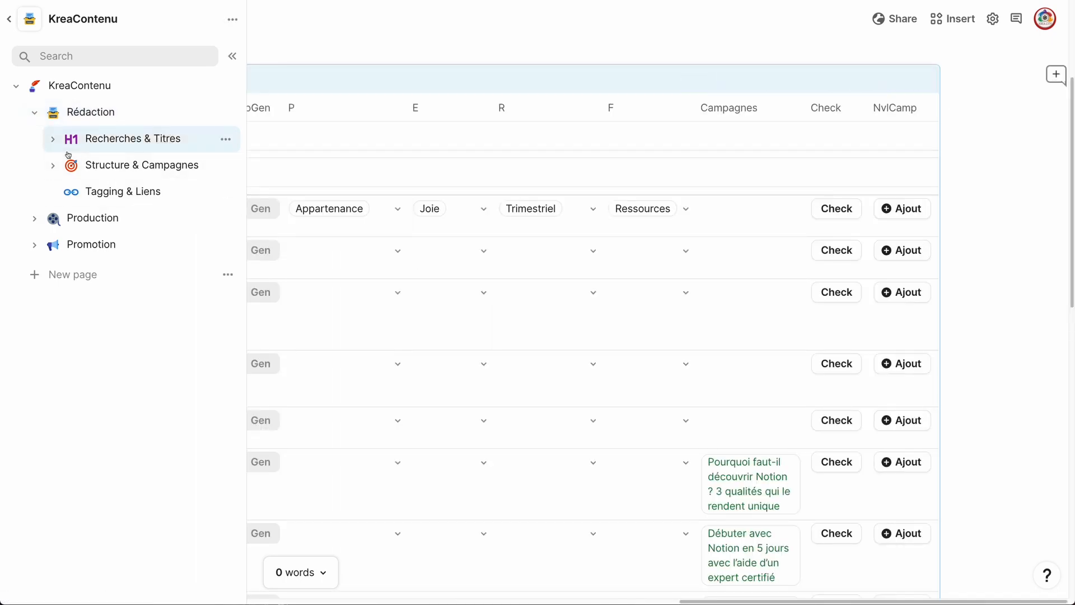
click(104, 168)
scroll(466, 331, down, 4)
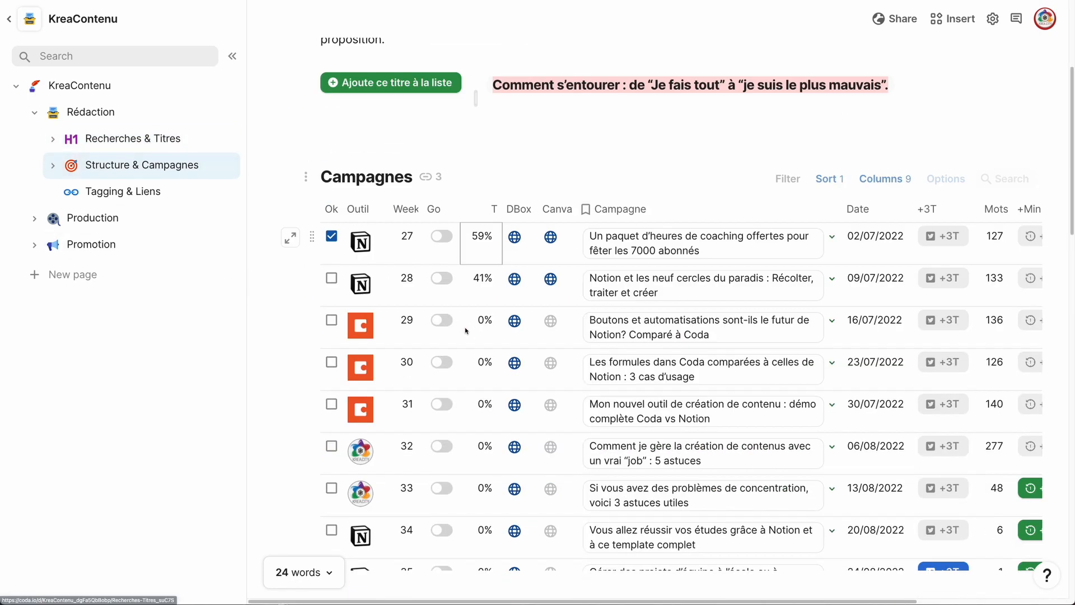
scroll(465, 331, down, 2)
scroll(414, 196, up, 6)
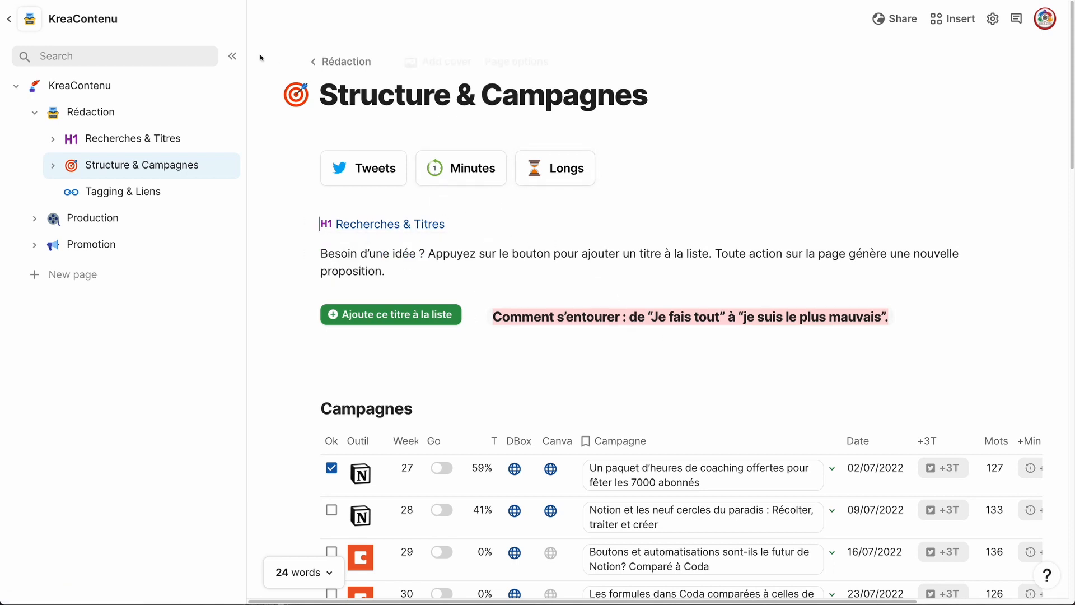
Hide the page list and review the Campagnes table's columns at full width
click(232, 56)
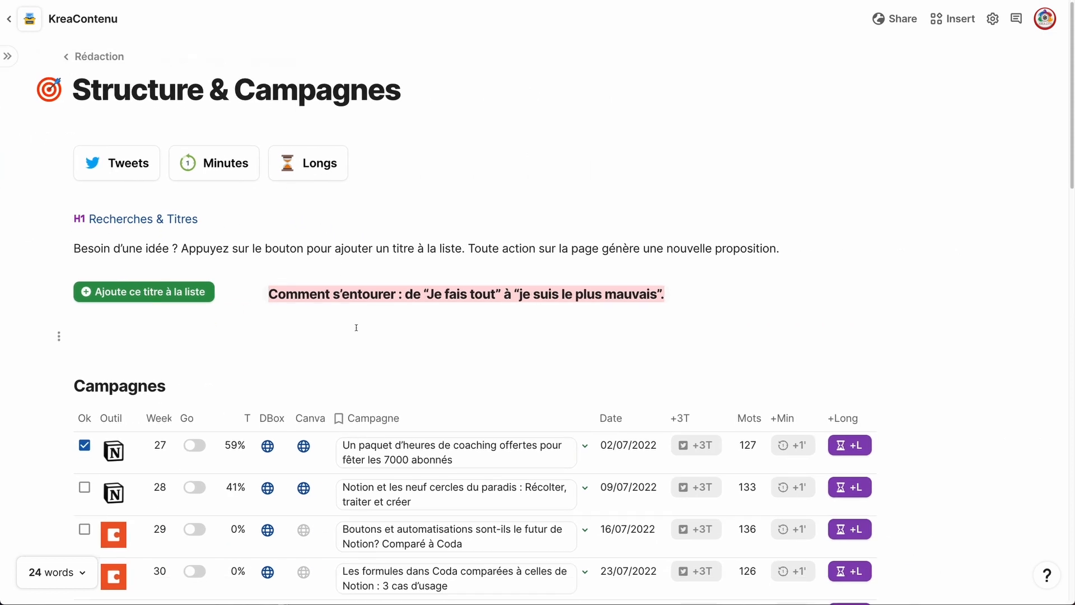
scroll(359, 327, down, 3)
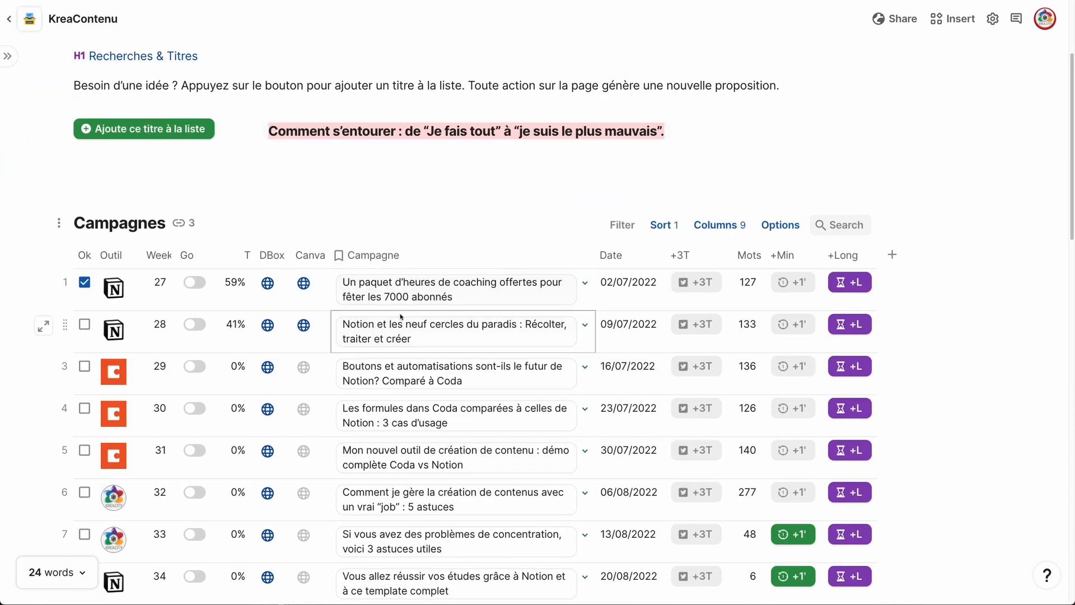
scroll(404, 363, up, 1)
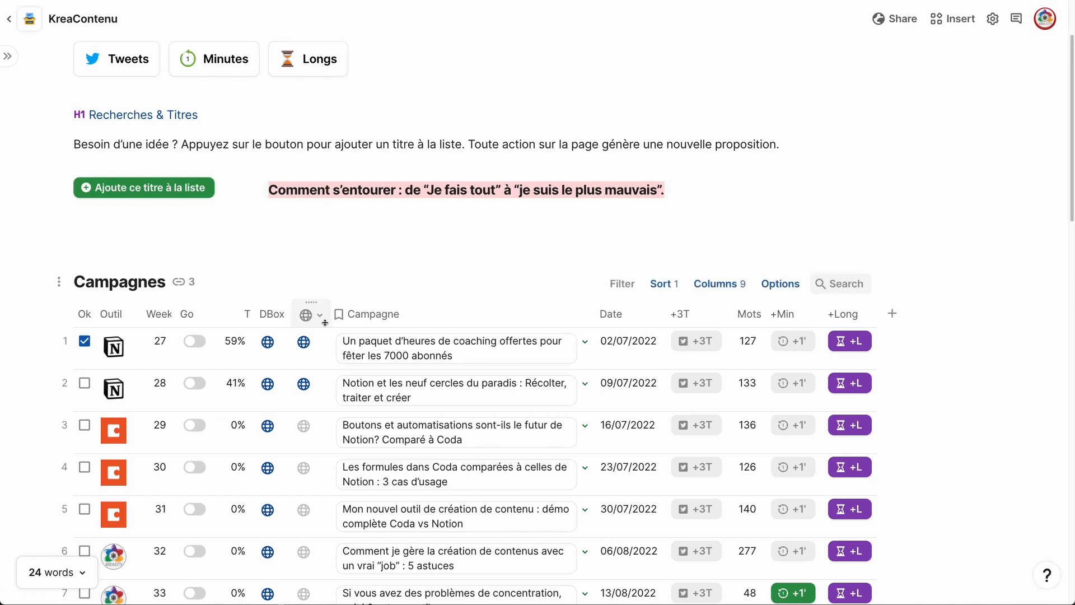
scroll(122, 127, up, 1)
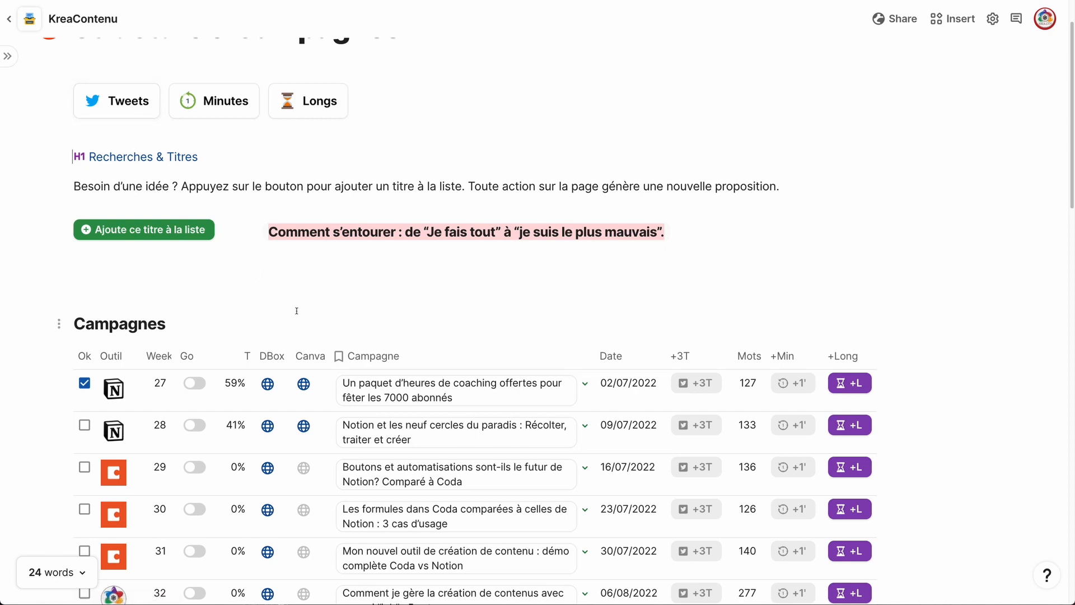
Open the Tweets page, review the Tweets KreaContenu table's tweets and linked campaigns, and return to Structure & Campagnes
click(140, 107)
click(221, 281)
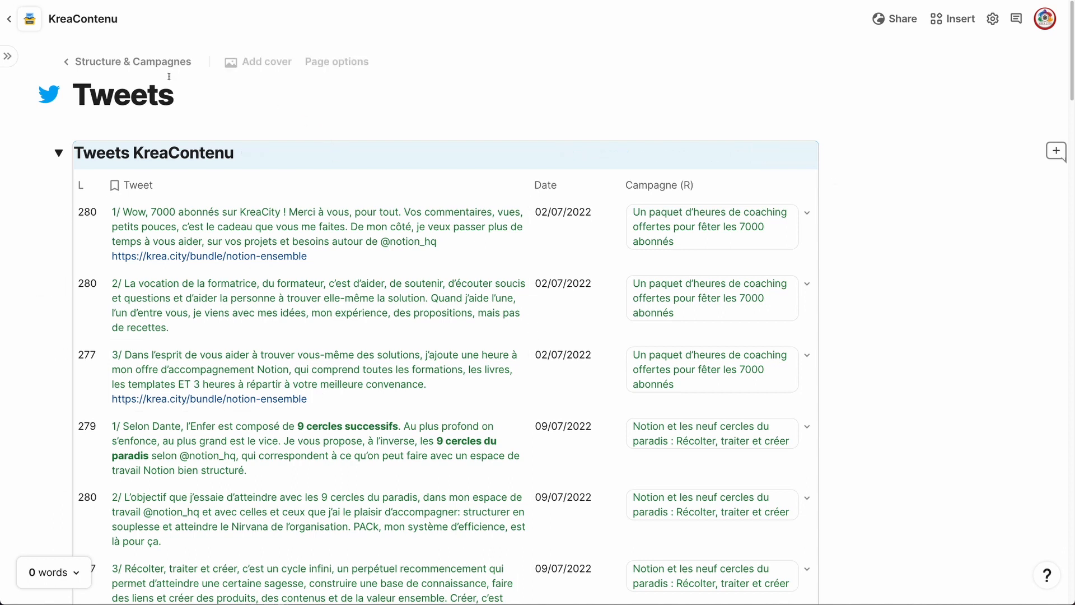
click(106, 63)
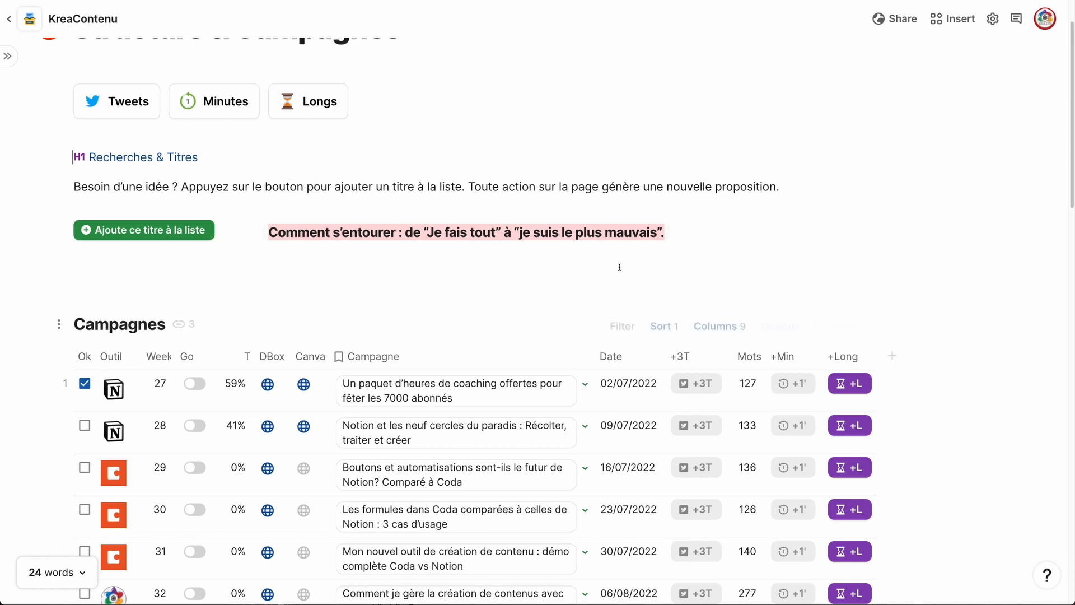
Open the Minutes page, review the texts in the Minutes KreaContenu table, and return to Structure & Campagnes
click(391, 398)
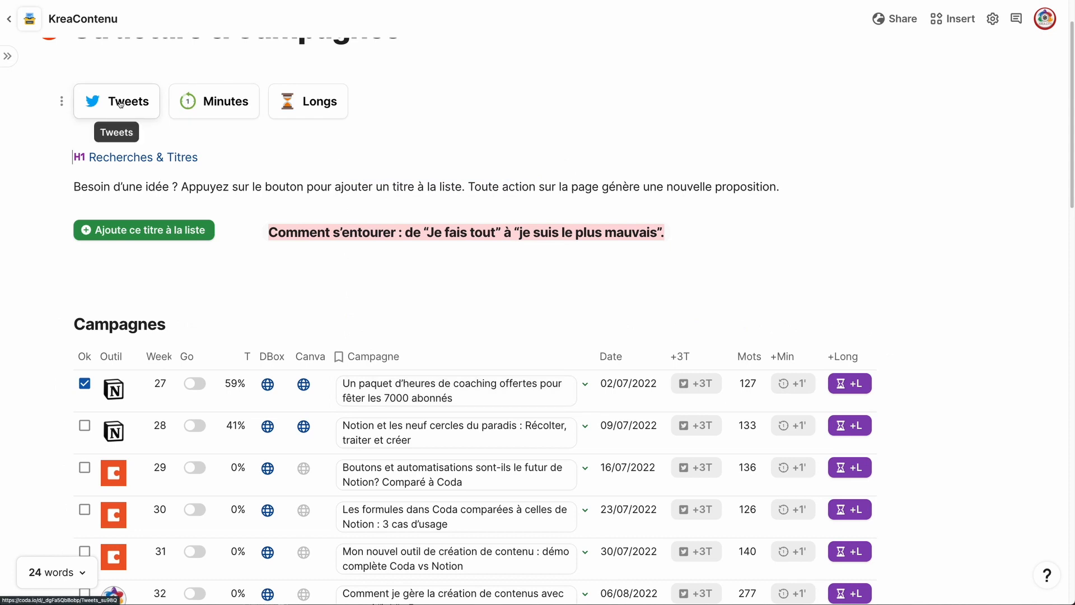
click(214, 102)
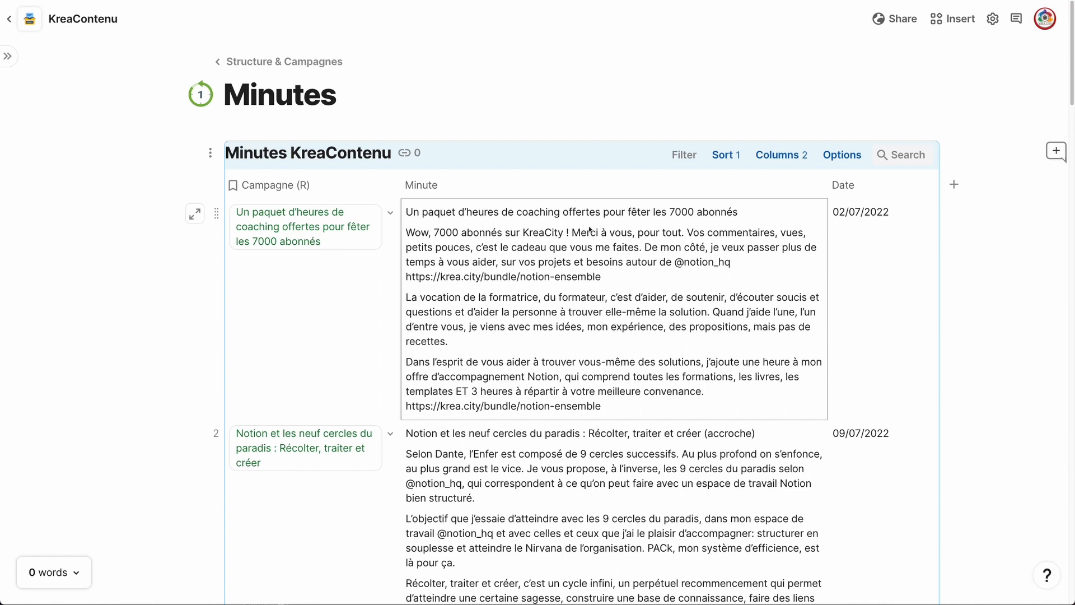
click(314, 68)
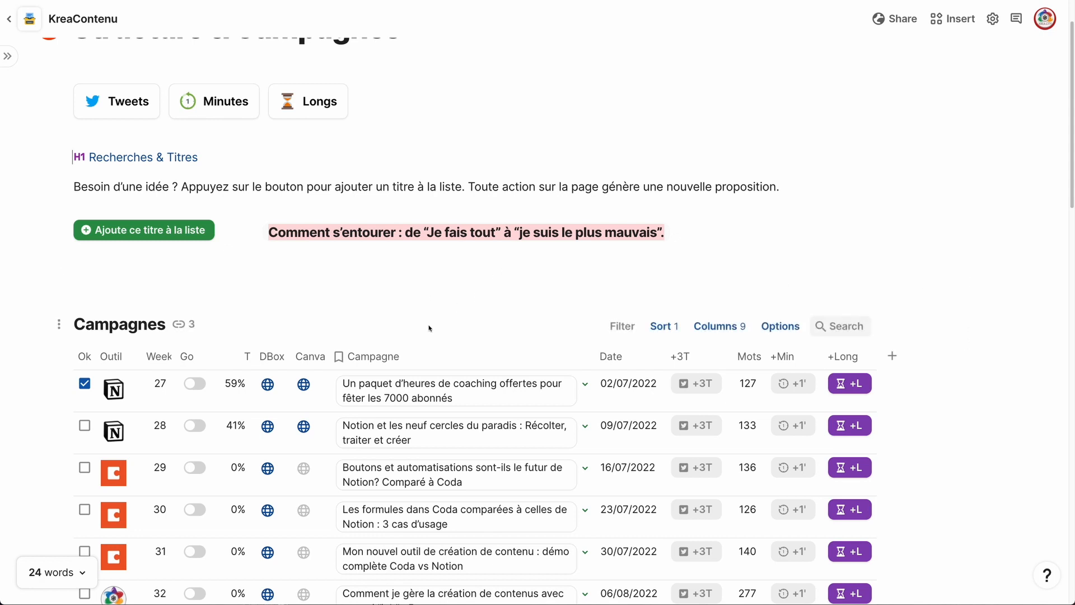
On the Longs page, open the canvas of "Les formules dans Coda comparées à celles de Notion", read its sections and close it
click(310, 103)
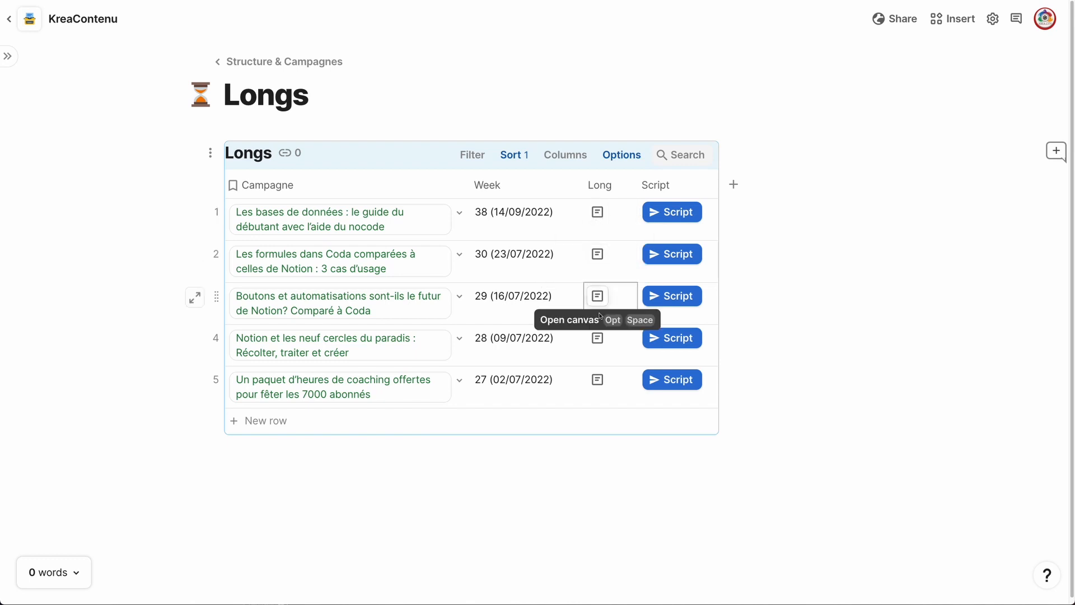
click(595, 254)
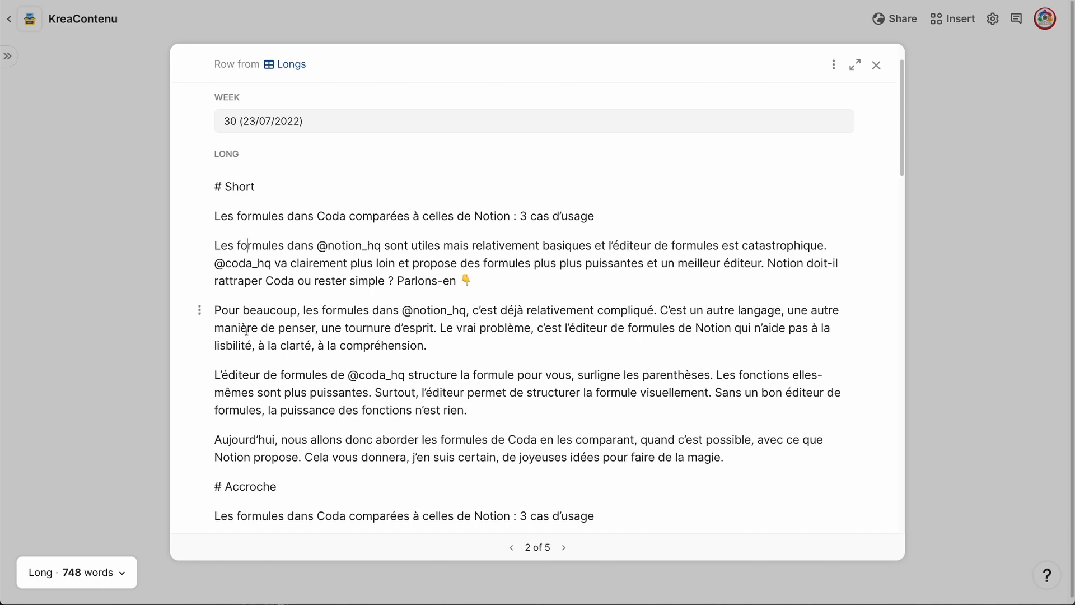
click(258, 392)
scroll(591, 343, down, 10)
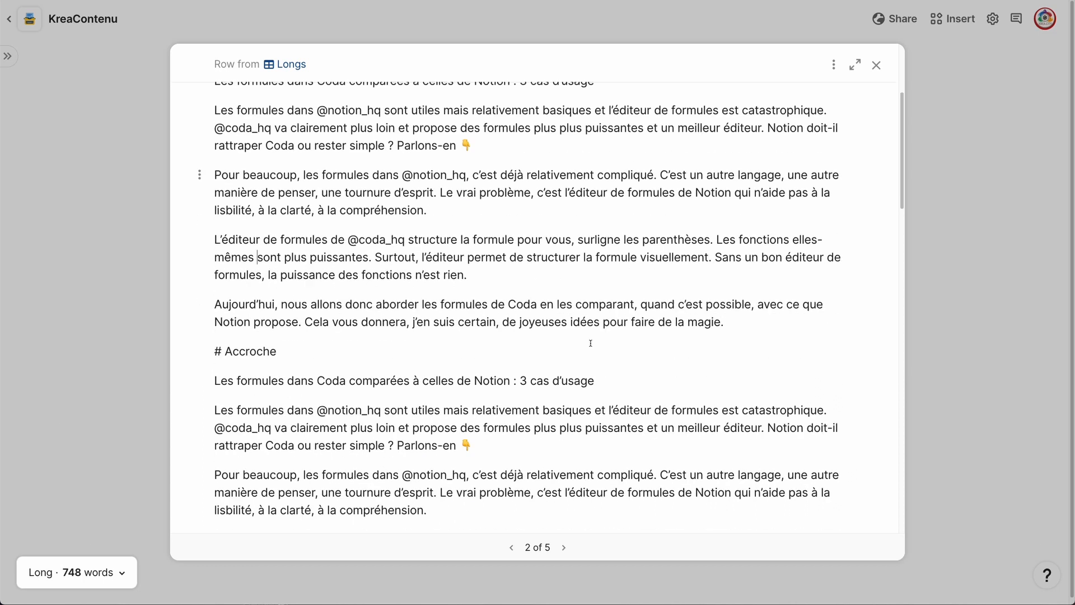
scroll(590, 344, down, 15)
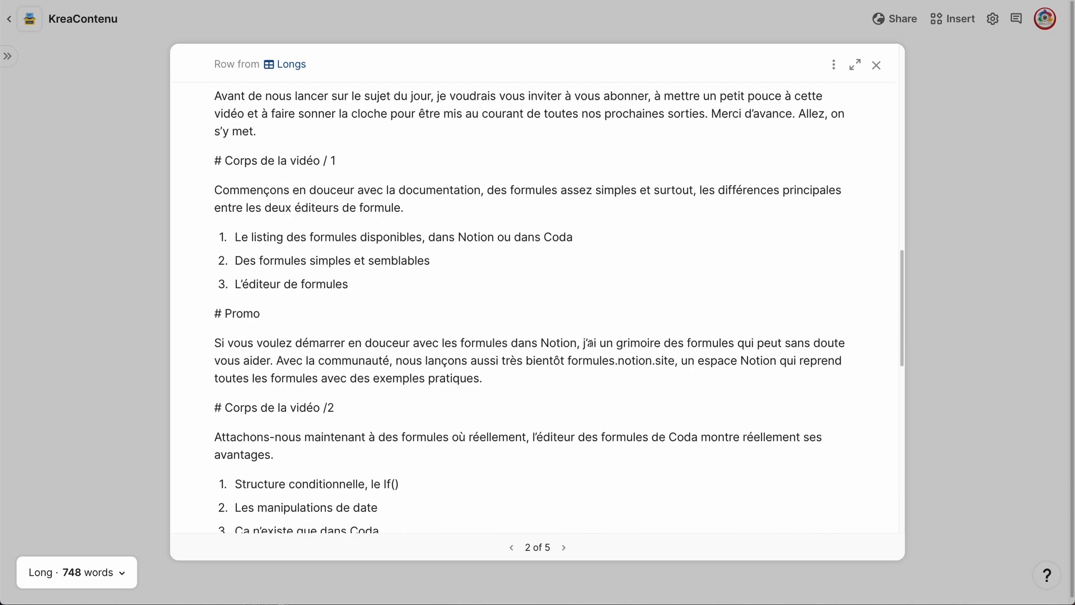
scroll(591, 344, down, 2)
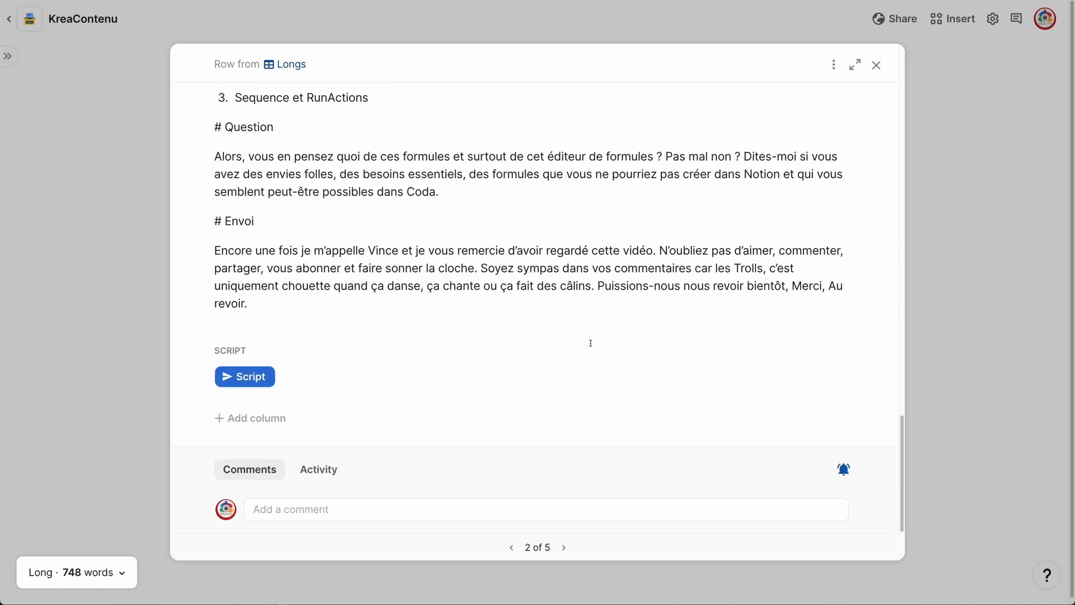
scroll(595, 372, up, 20)
scroll(597, 370, up, 5)
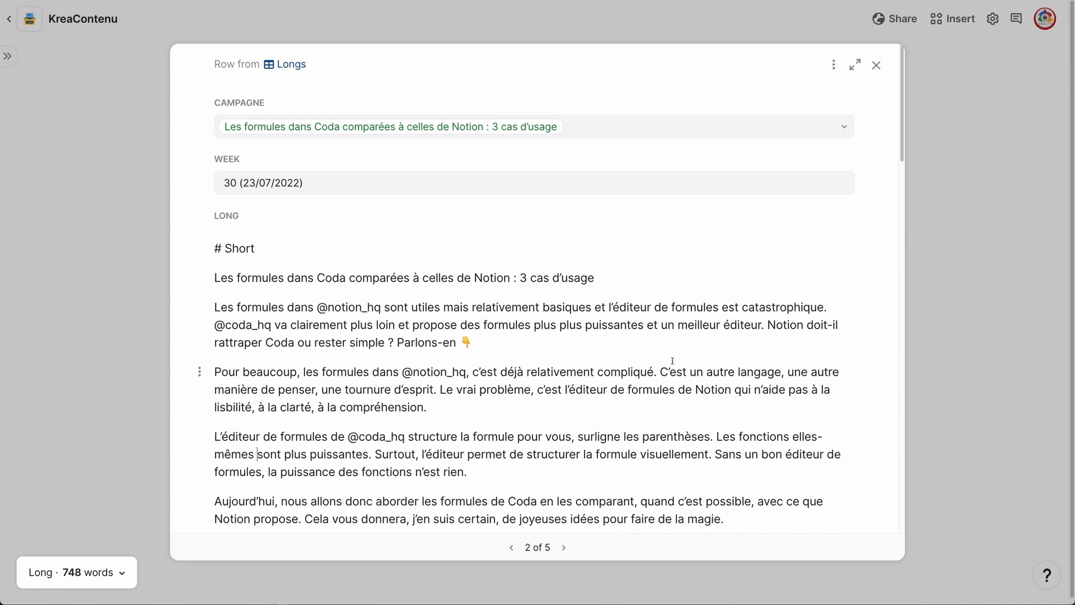
key(Escape)
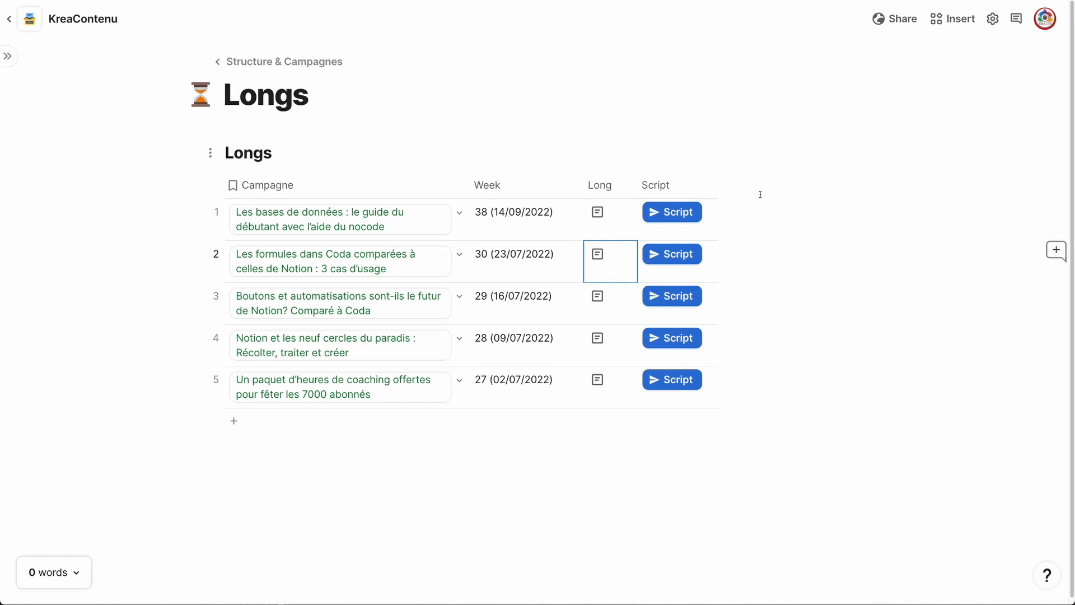
key(Escape)
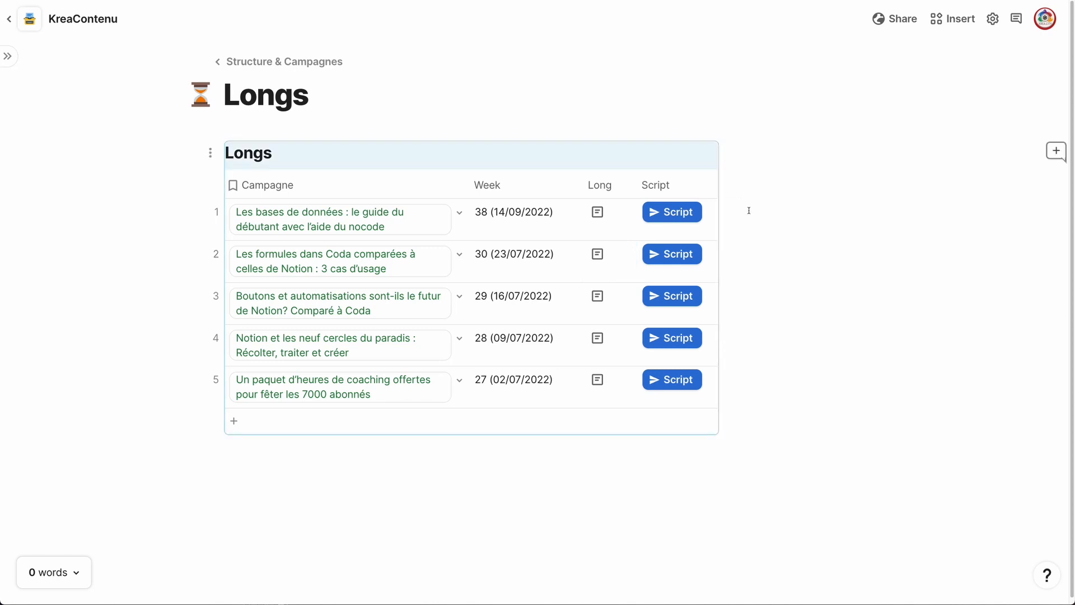
Inspect the SendEmail action formula of the Script button column in the Longs table and close it without changes
click(684, 217)
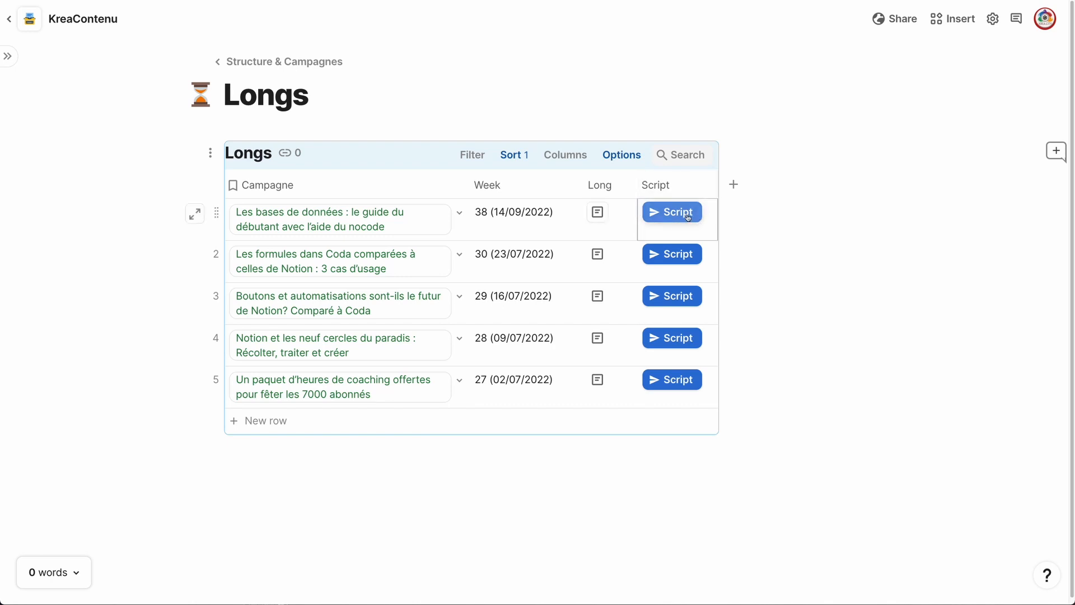
click(694, 186)
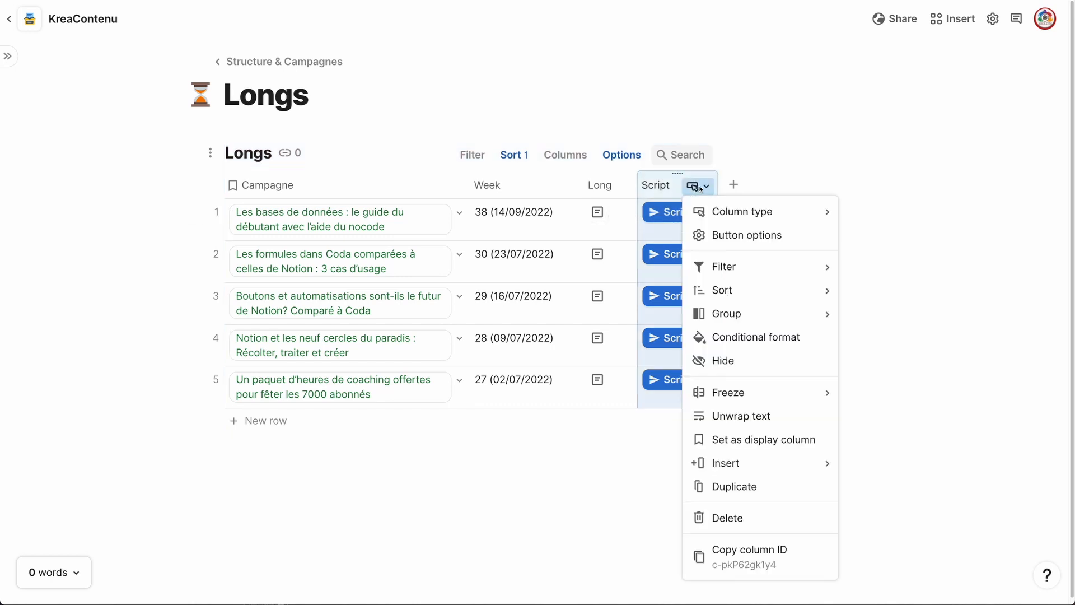
click(729, 236)
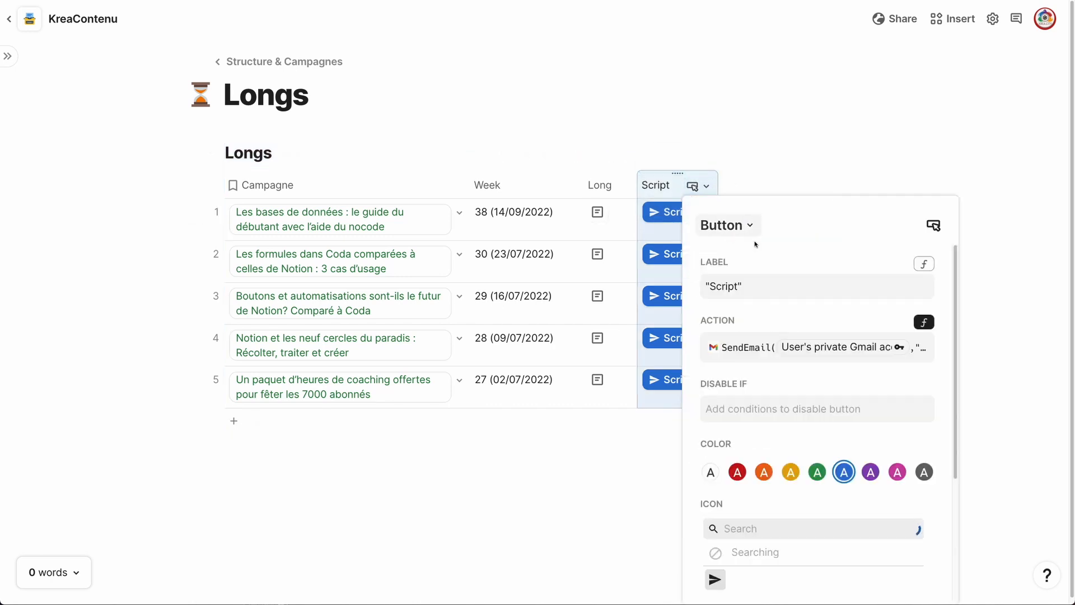
click(883, 353)
click(917, 435)
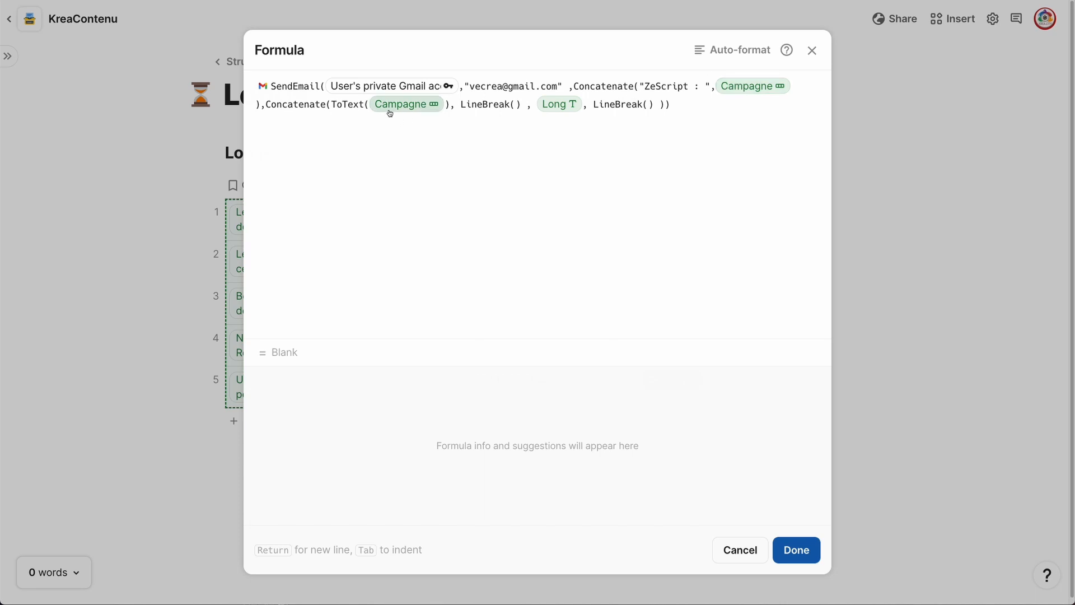
click(732, 547)
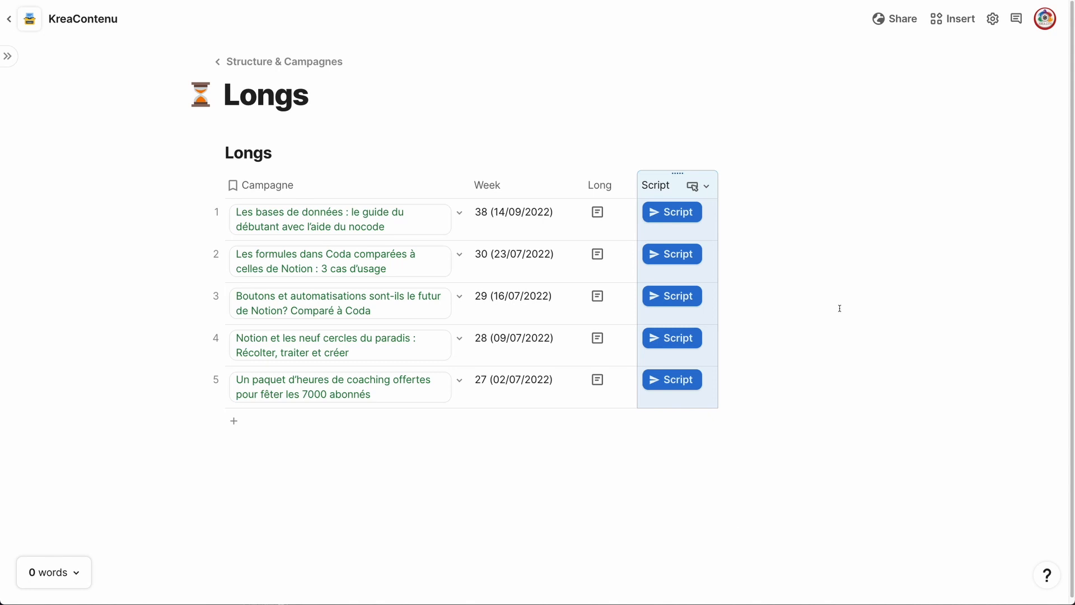
Open the long script of "Les bases de données : le guide du débutant", skim it, close it and return to Structure & Campagnes
click(596, 212)
scroll(487, 290, down, 20)
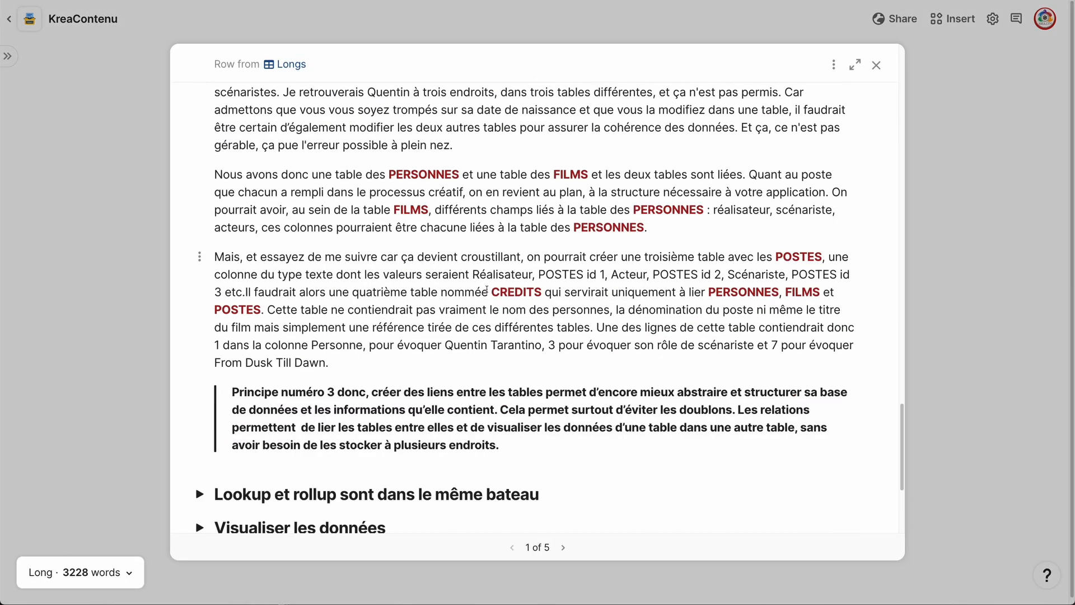
scroll(487, 290, down, 5)
click(950, 274)
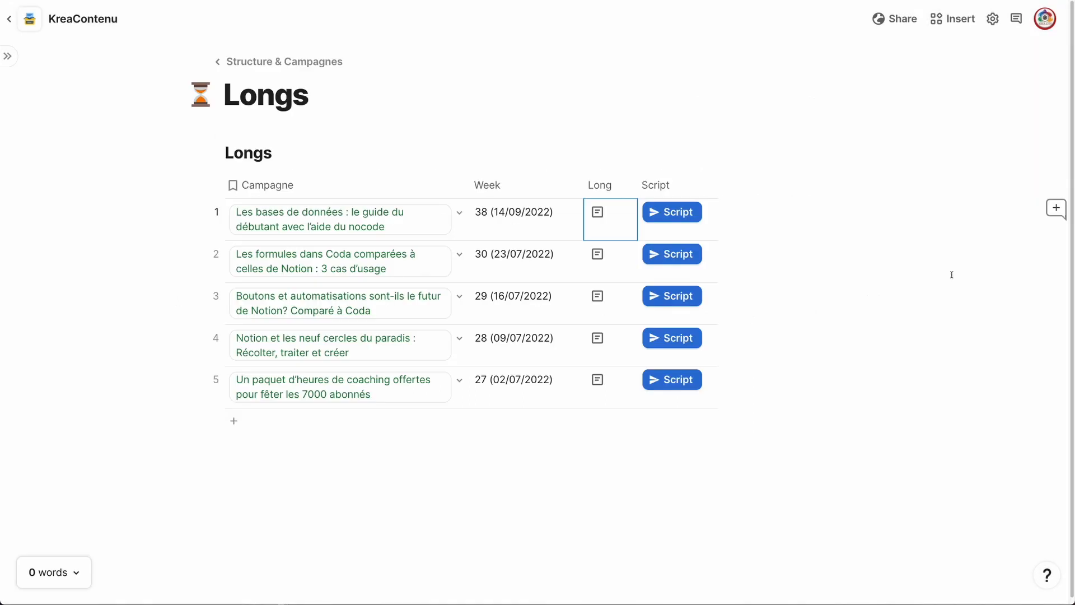
click(279, 63)
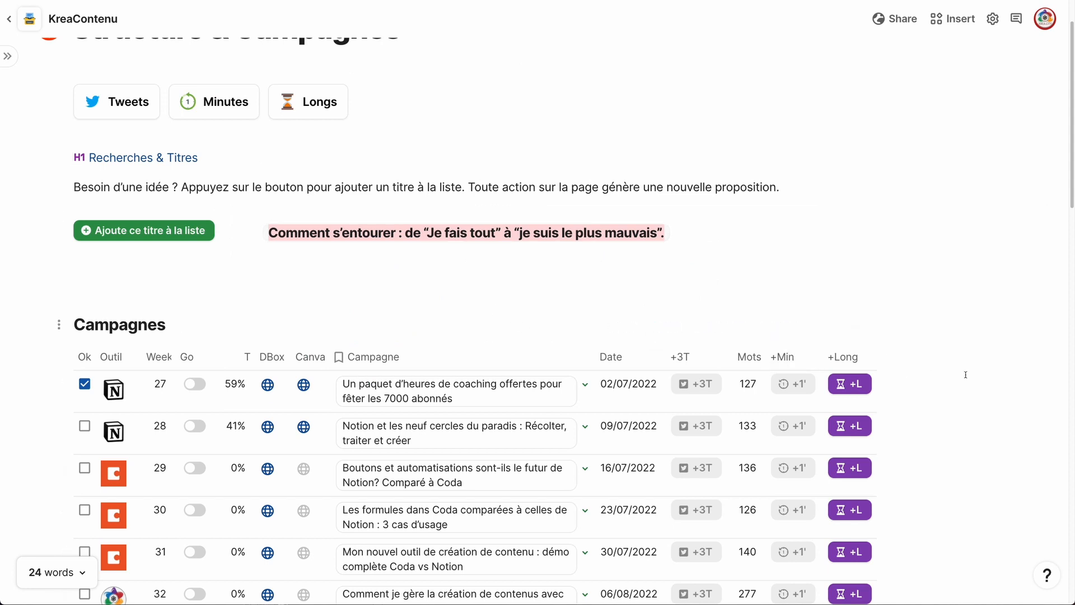
click(268, 385)
click(196, 385)
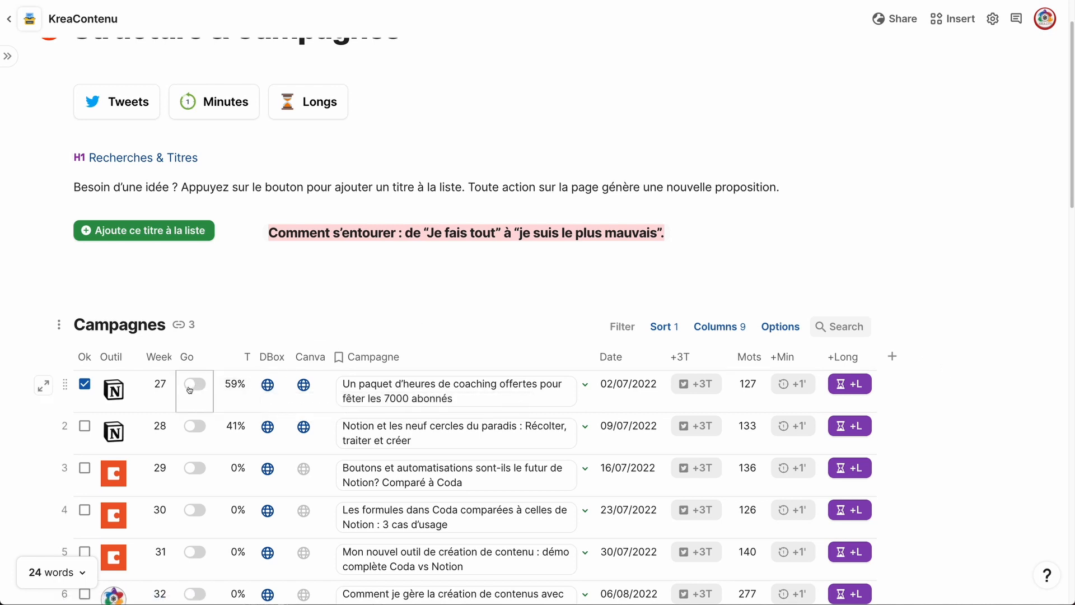
click(448, 389)
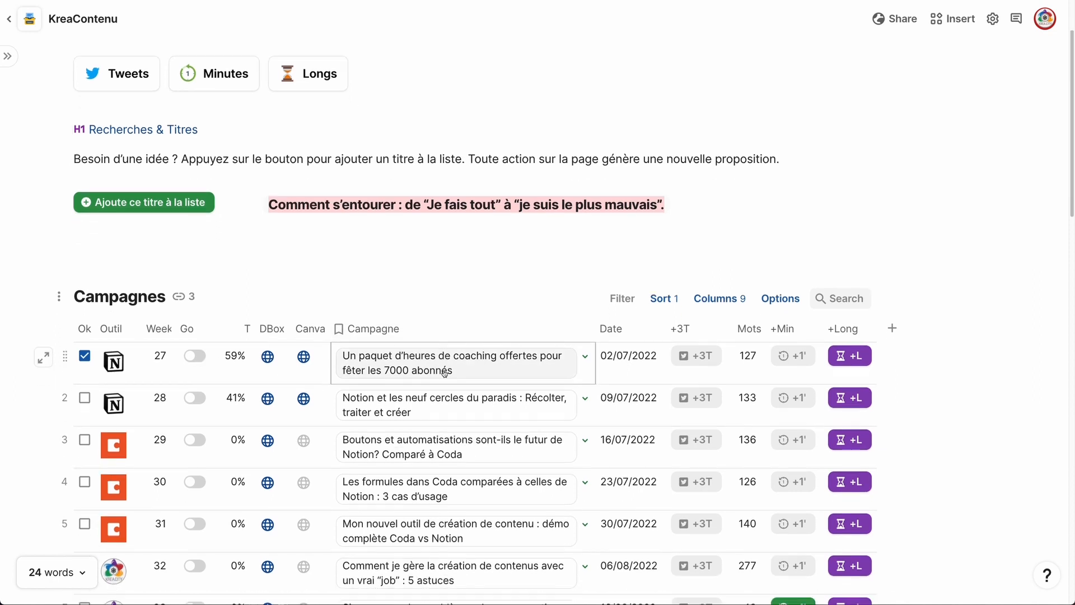
click(180, 223)
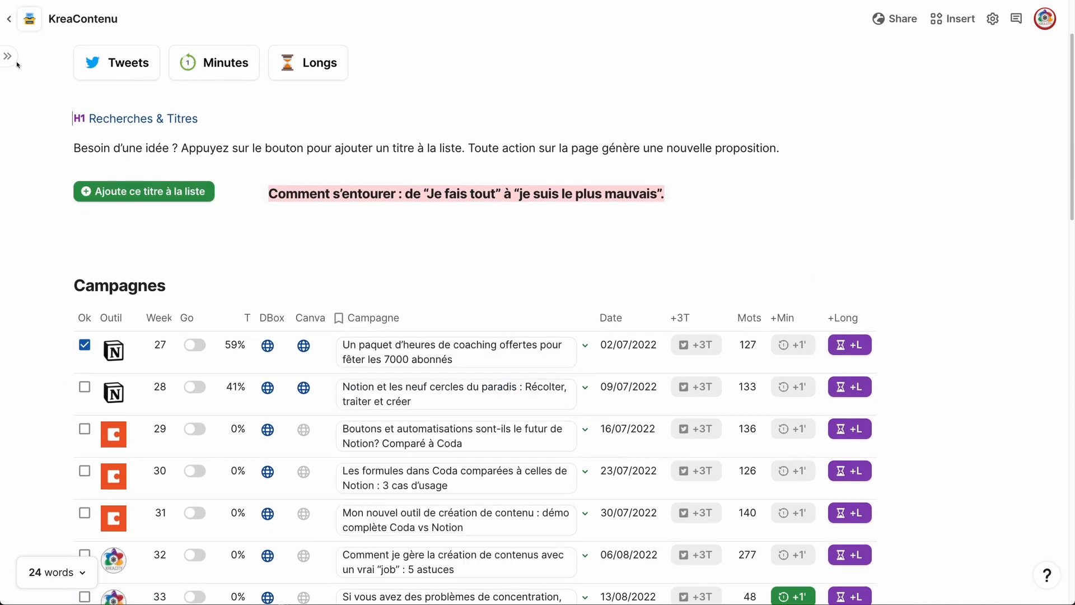
click(193, 348)
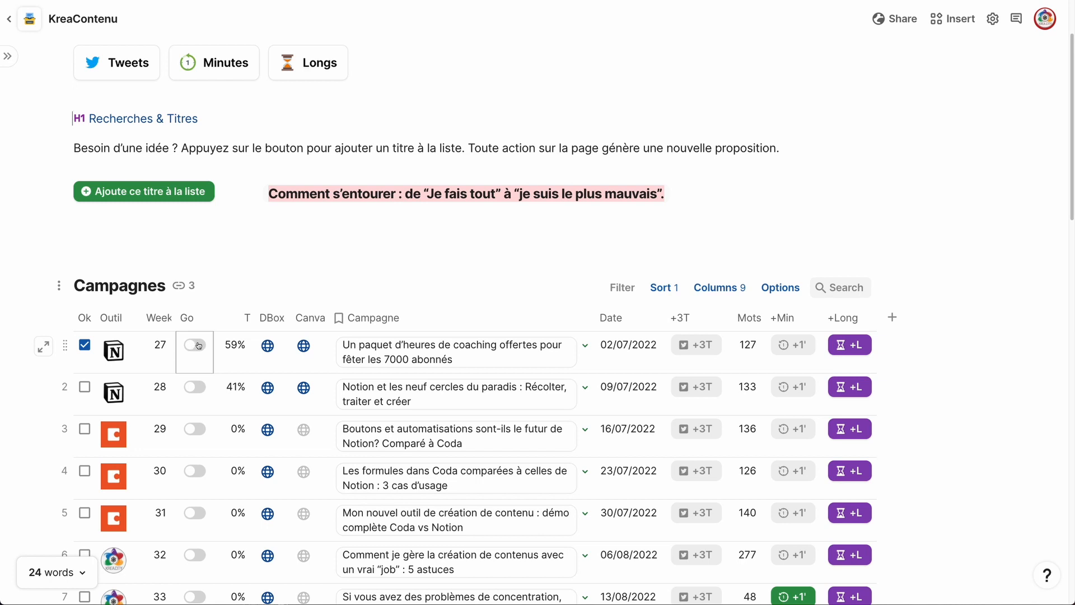
scroll(201, 347, down, 1)
Open the Production page, review the tasks in the "A faire, par jour" table, and return to Structure & Campagnes
mouse_move(12, 60)
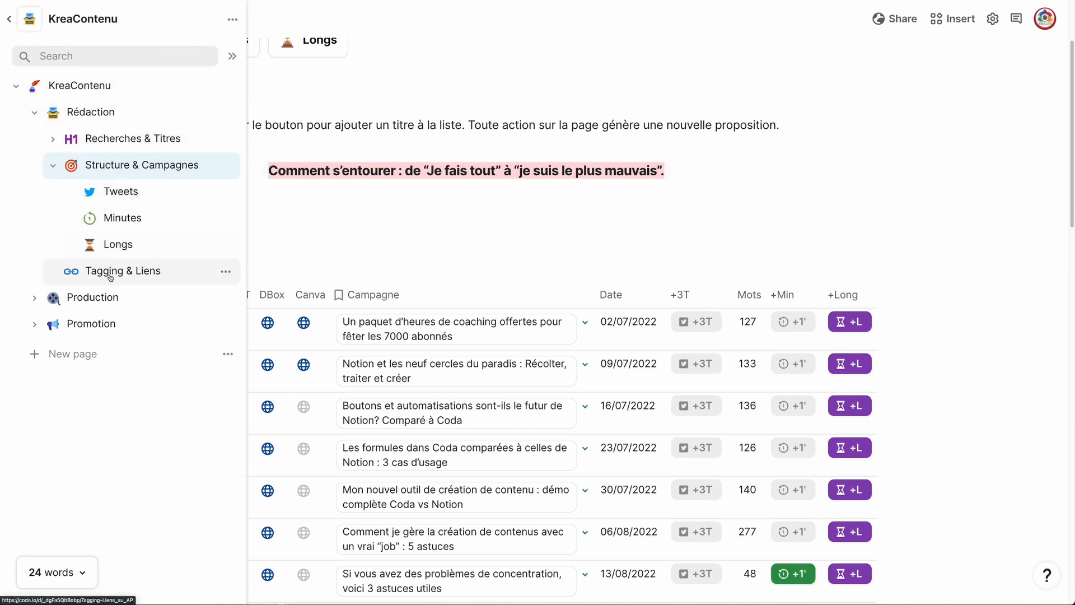
click(129, 303)
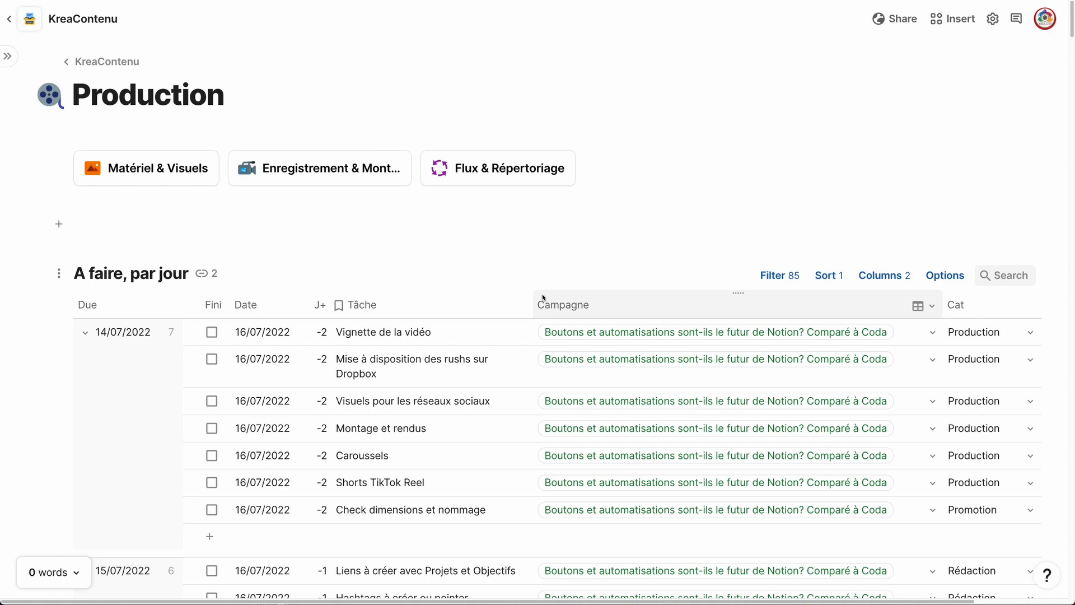
scroll(524, 348, down, 5)
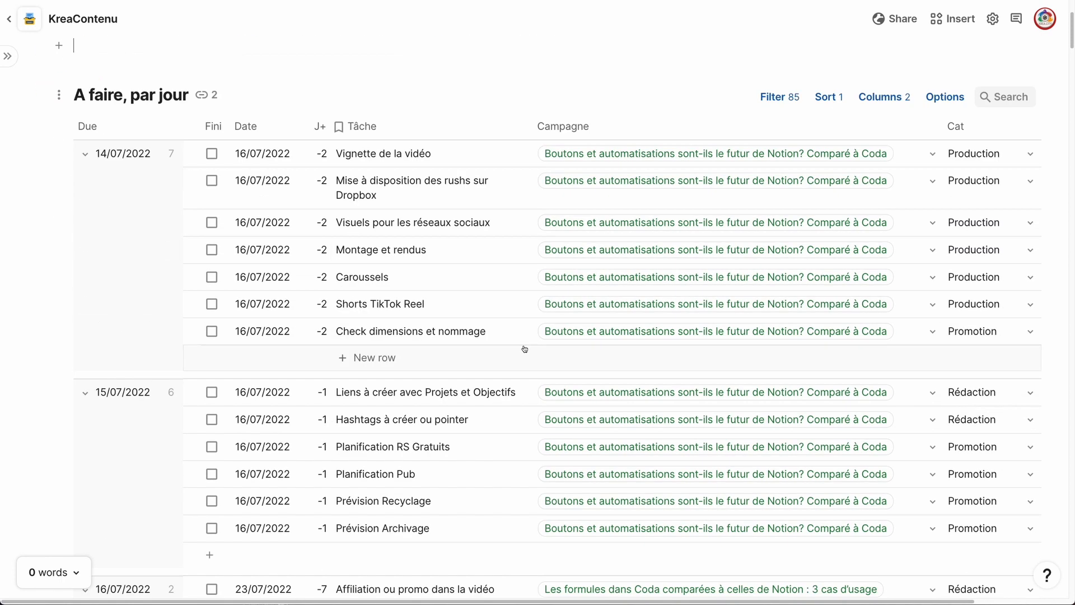
scroll(524, 349, down, 14)
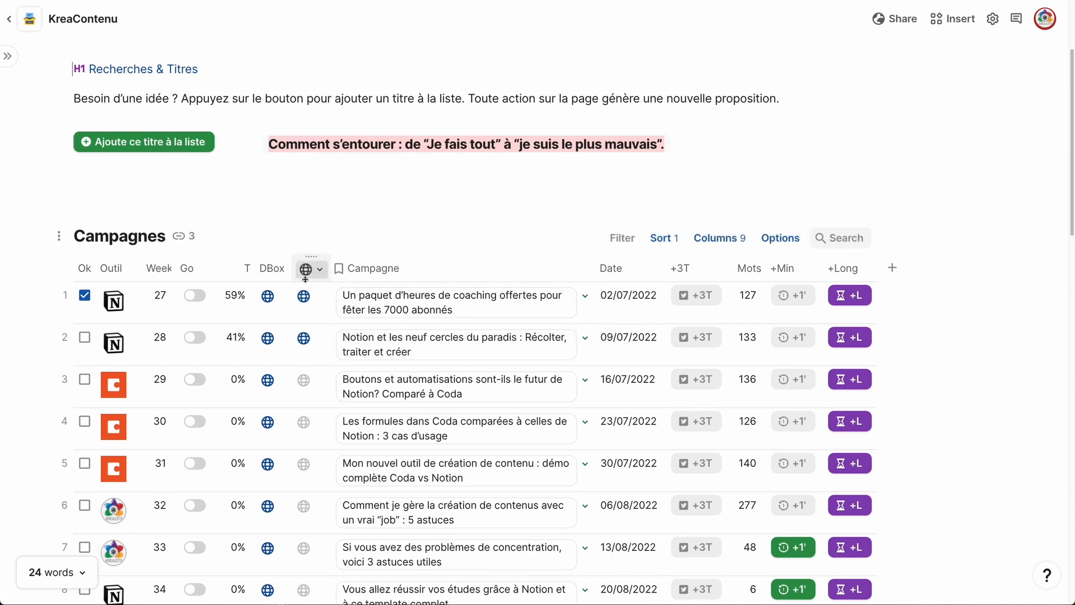
View the Dropbox and Canva folders linked to the week 27 campaign and return to the Campagnes table
mouse_move(276, 297)
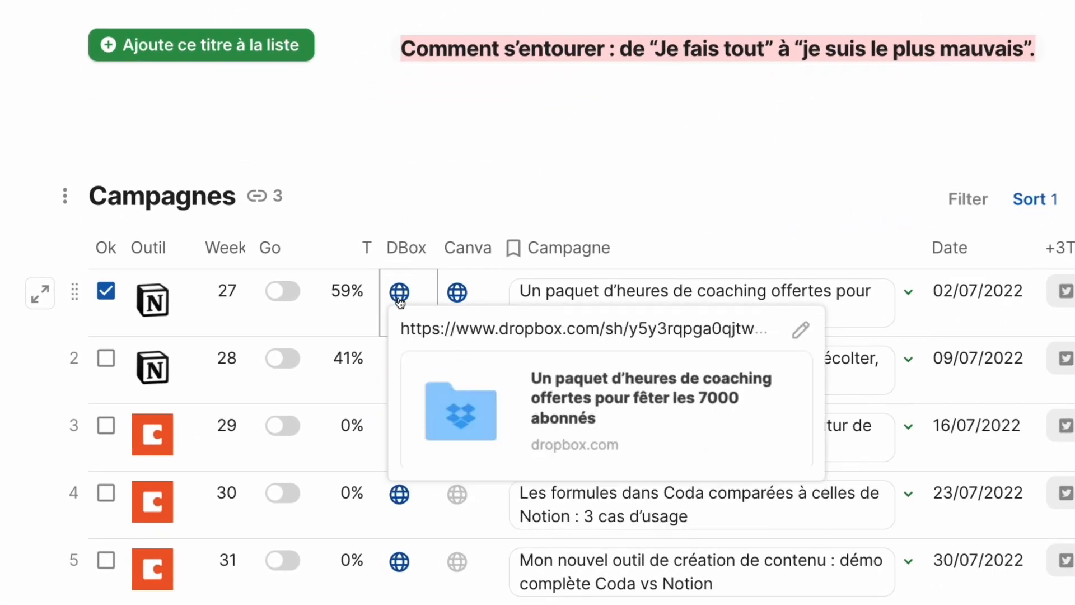
click(399, 298)
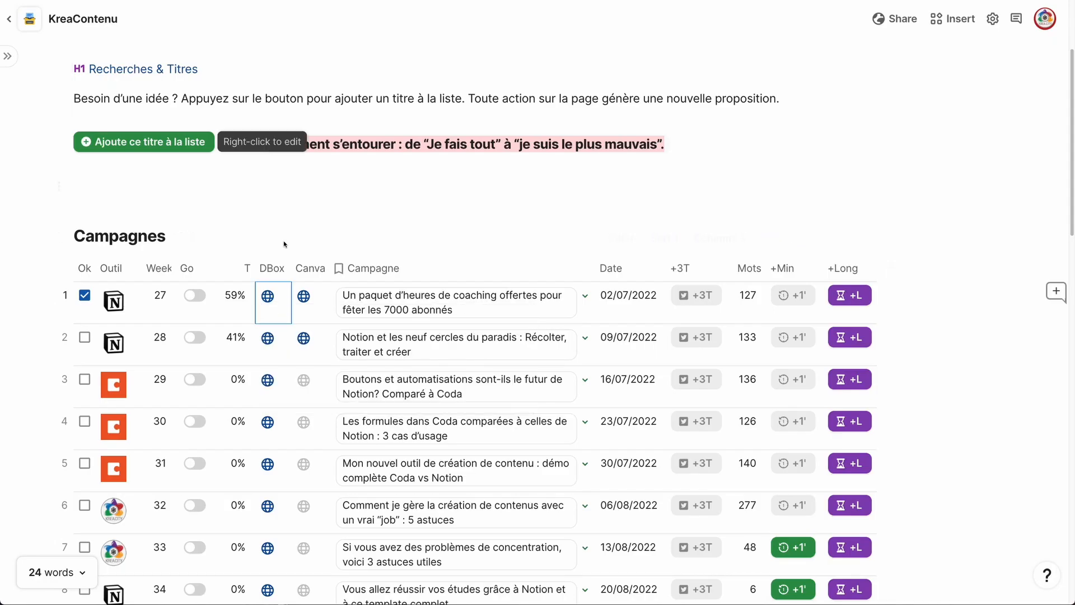
click(304, 297)
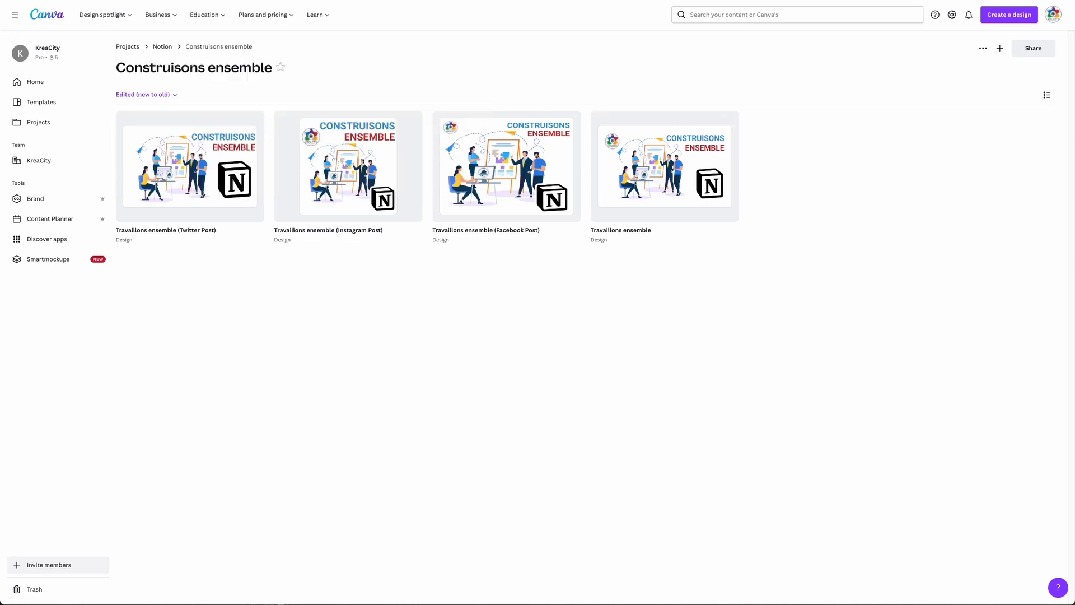
click(196, 1)
click(974, 340)
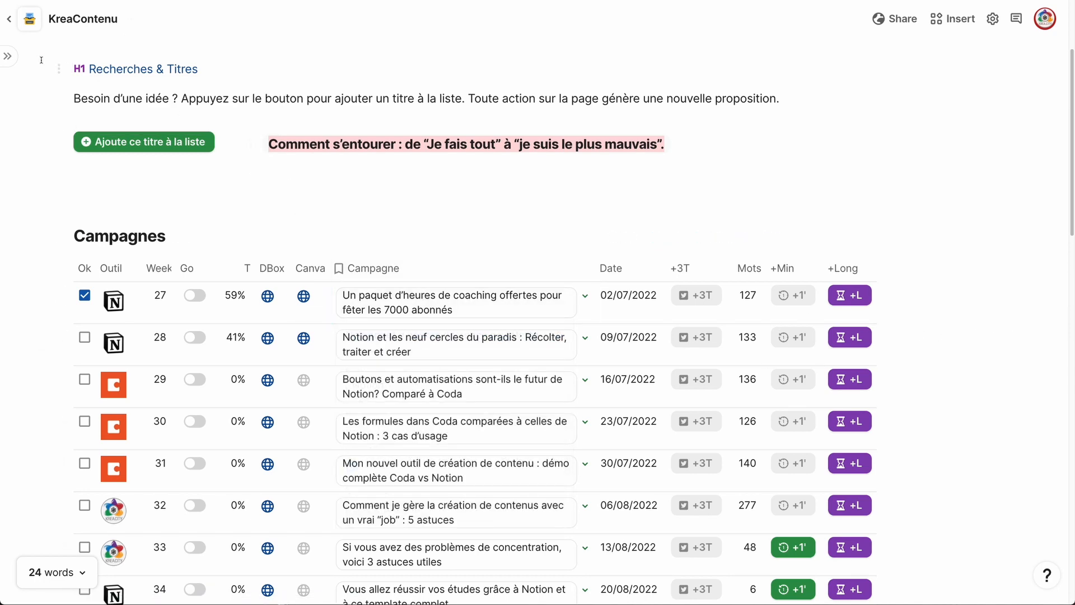
click(8, 57)
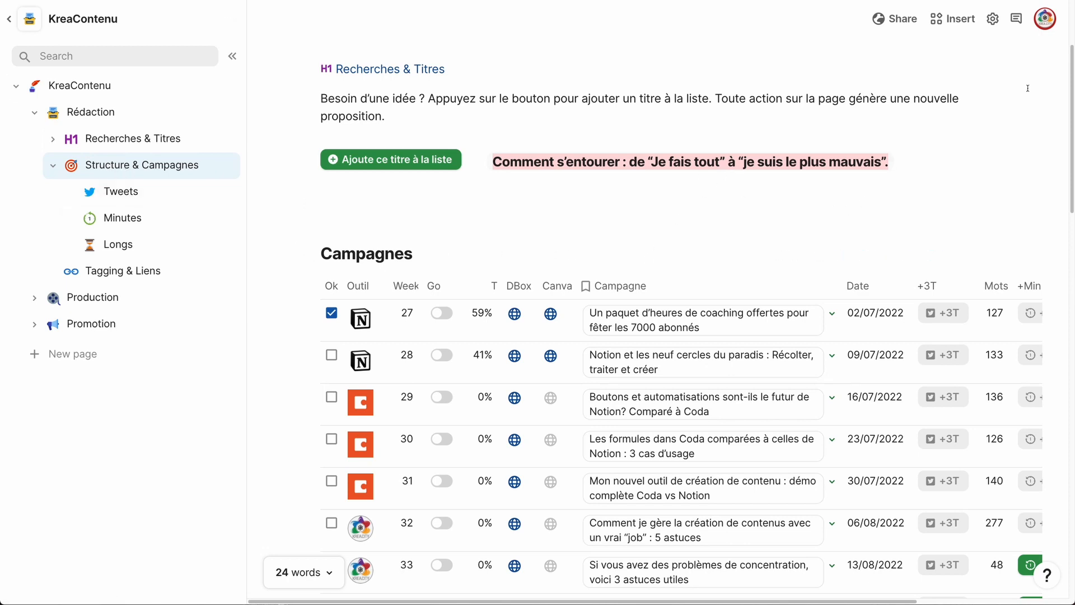
click(945, 315)
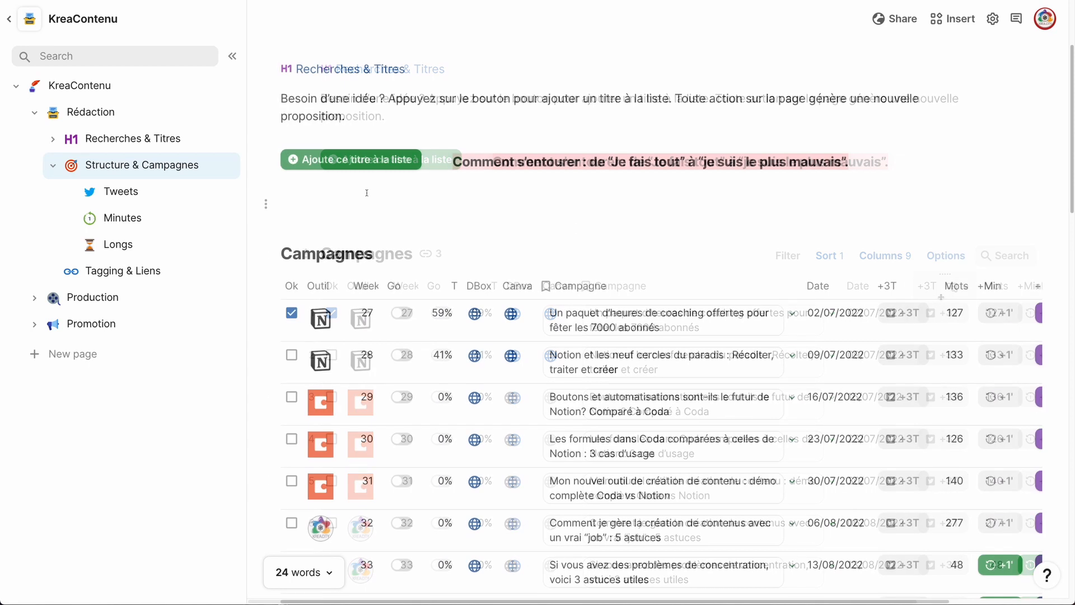
click(232, 56)
Open the +3T button column's options in the Campagnes table and expand its action formula in the full editor
click(711, 303)
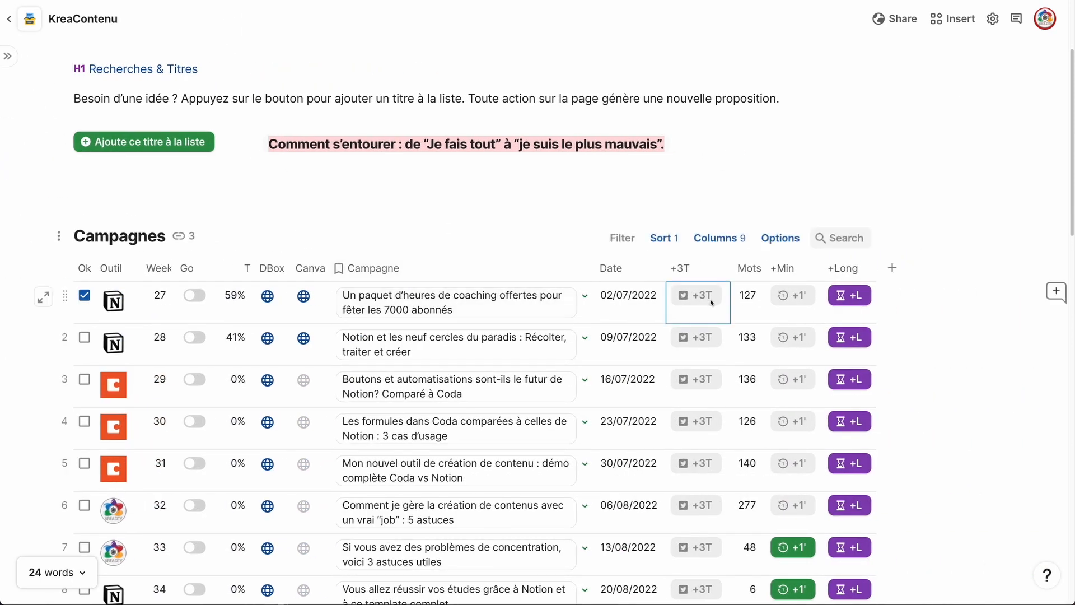
click(704, 268)
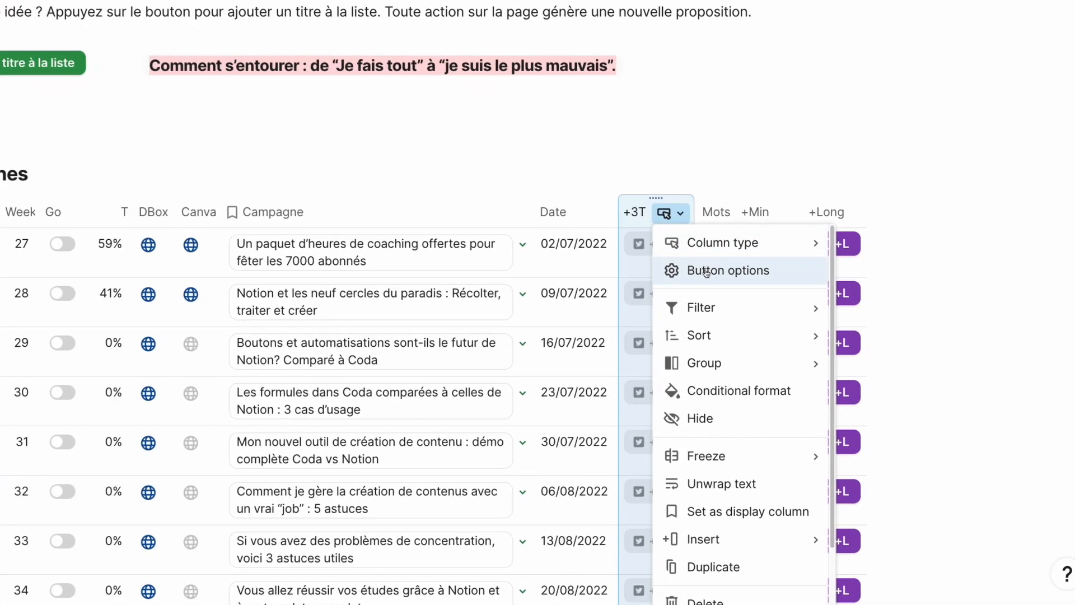
click(706, 270)
scroll(791, 381, down, 3)
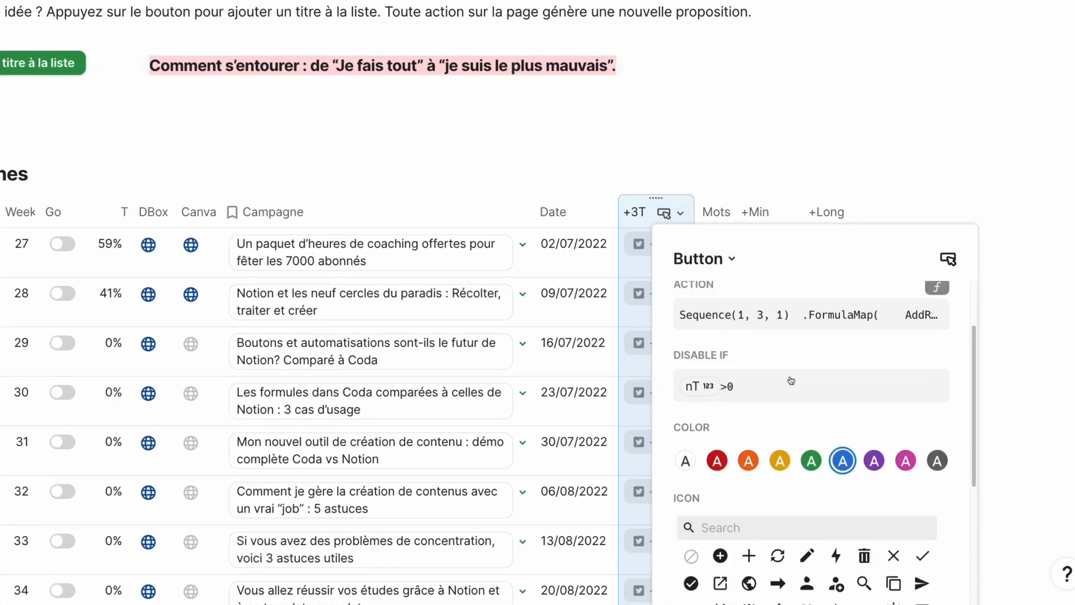
click(868, 314)
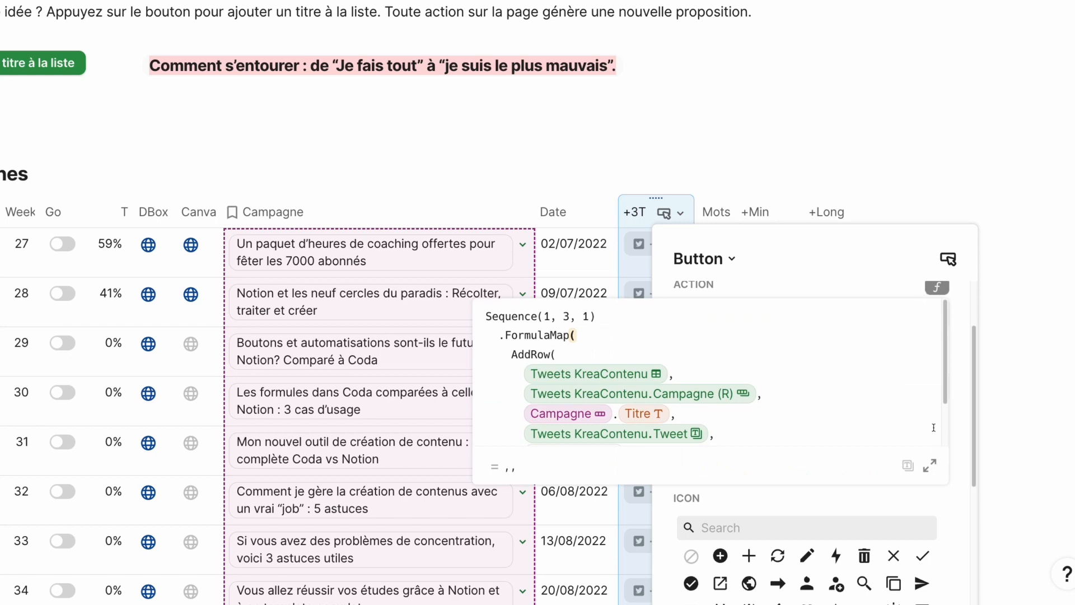
click(930, 465)
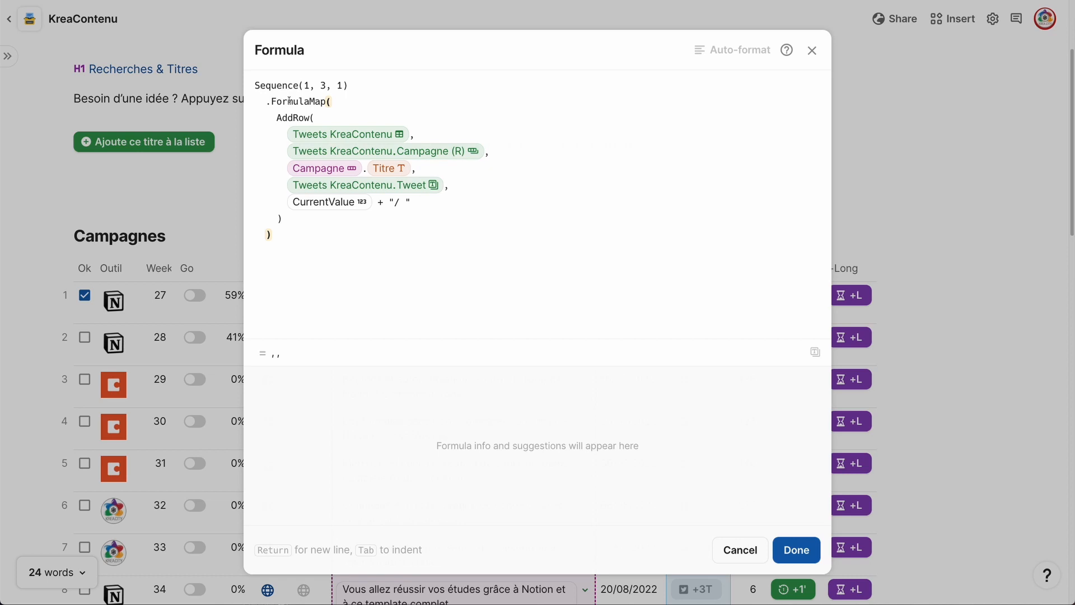
Examine the Sequence arguments, FormulaMap and AddRow parts of the +3T formula, and close the editor without changes
click(332, 85)
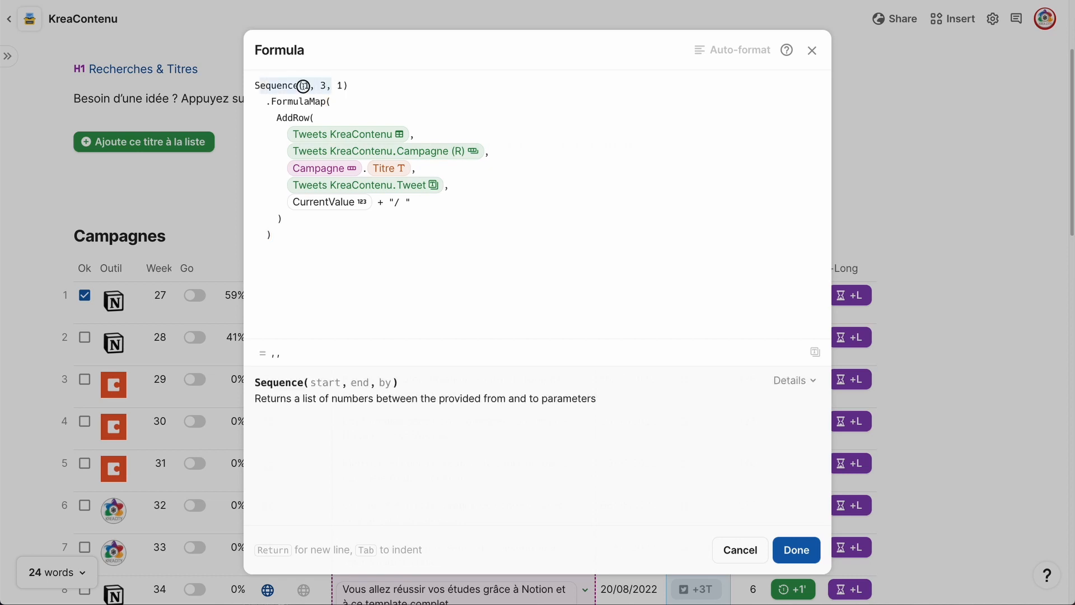
click(308, 86)
click(325, 86)
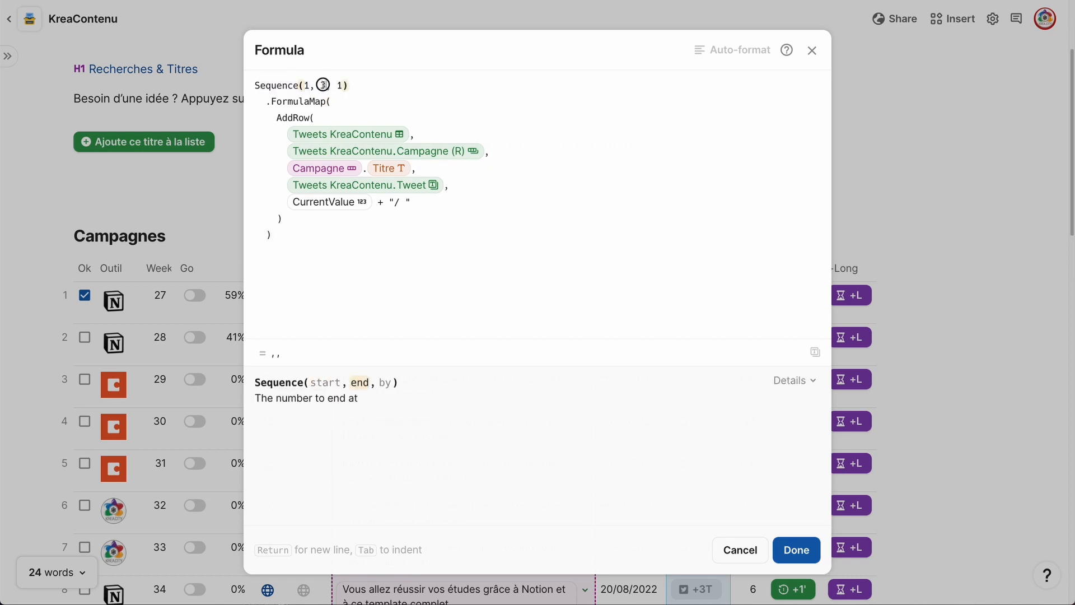
click(341, 86)
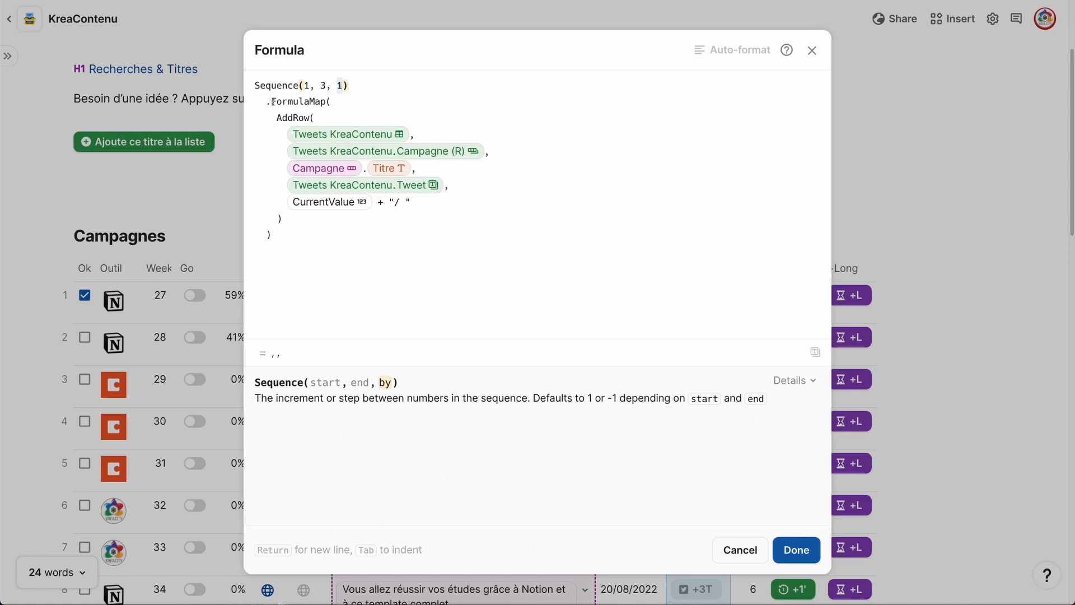
mouse_move(267, 102)
mouse_down()
mouse_move(331, 102)
mouse_move(277, 117)
mouse_move(328, 117)
mouse_up()
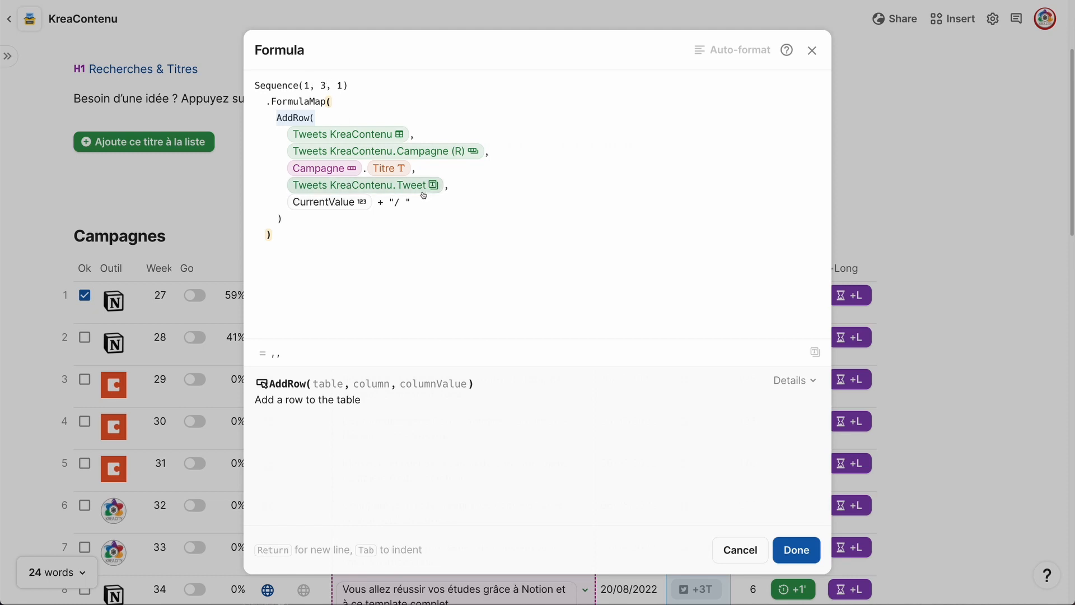
click(740, 551)
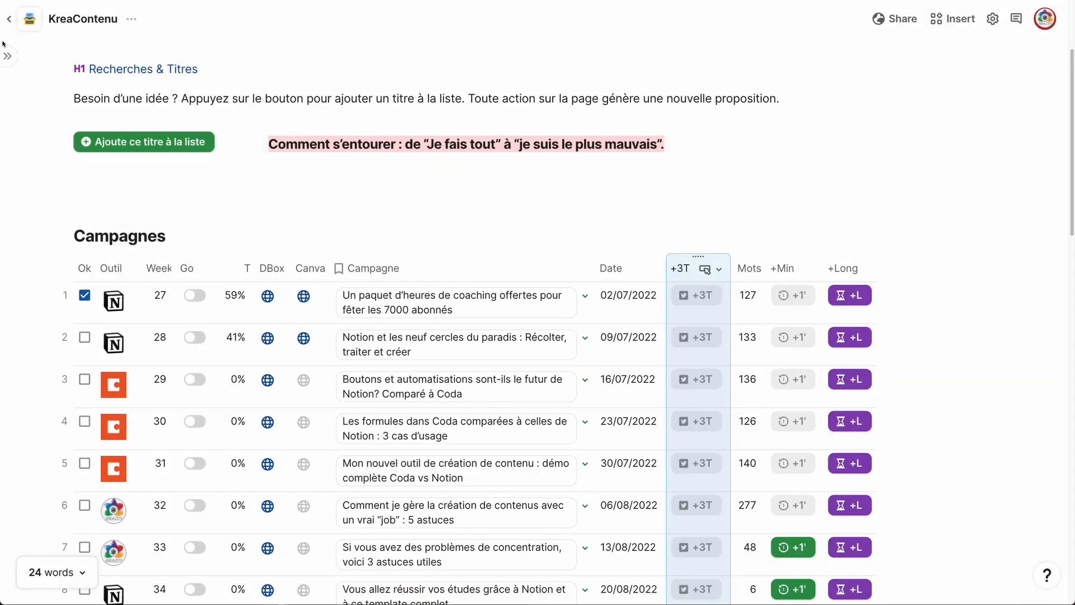
Open the Tweets page and examine the numbered placeholder tweets linked to the 20/08/2022 campaign
mouse_move(4, 55)
click(107, 203)
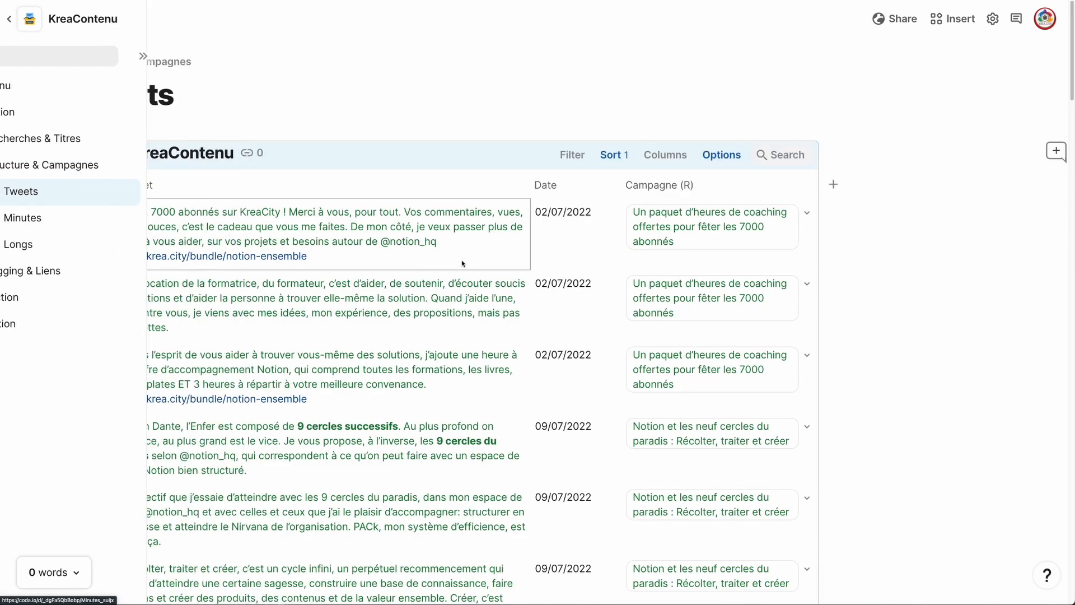
scroll(464, 255, down, 20)
scroll(464, 255, up, 10)
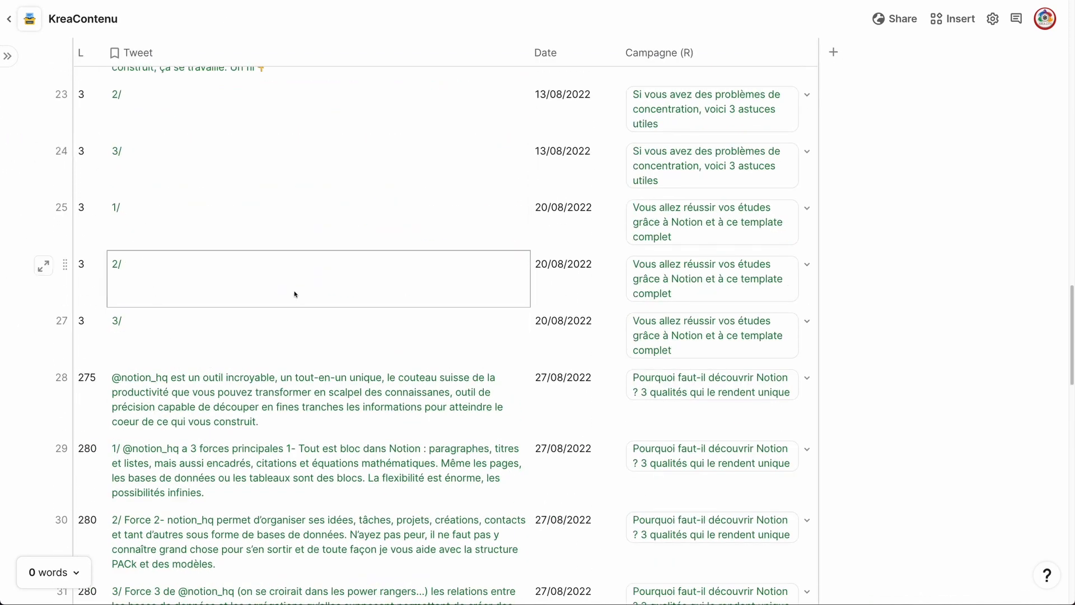
click(722, 218)
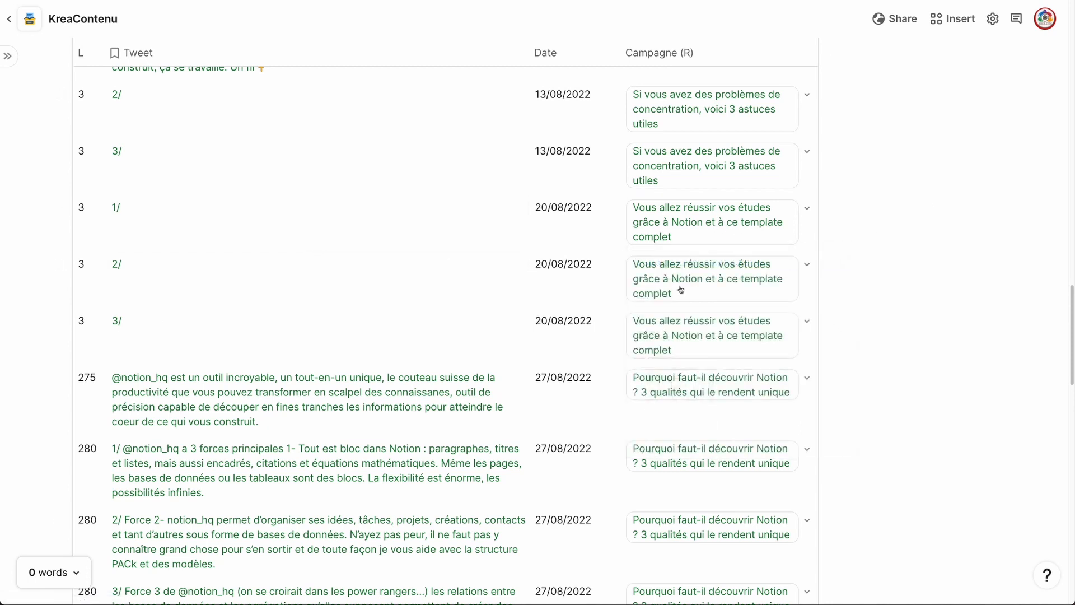
Return to the Campagnes table, open the +Min button column's options and expand its action formula in the full editor
scroll(412, 226, up, 8)
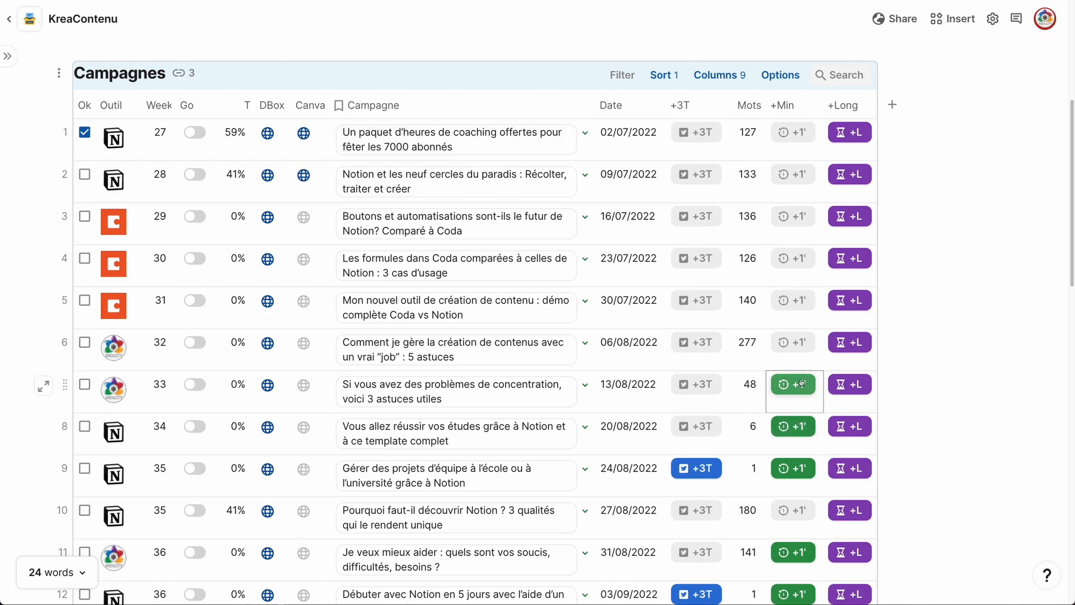
click(800, 106)
click(818, 155)
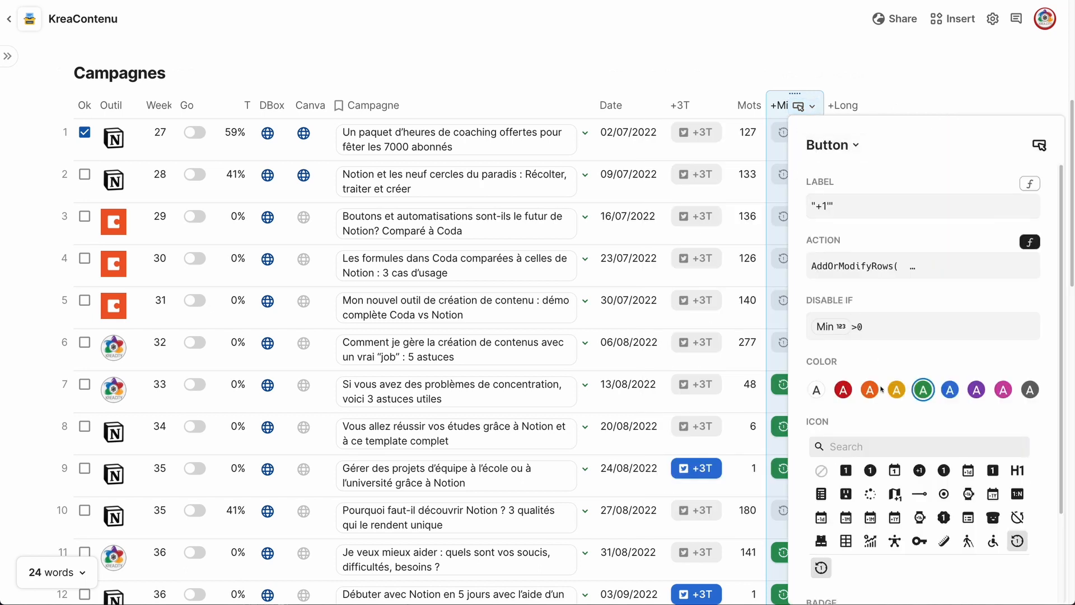
click(933, 265)
click(1020, 391)
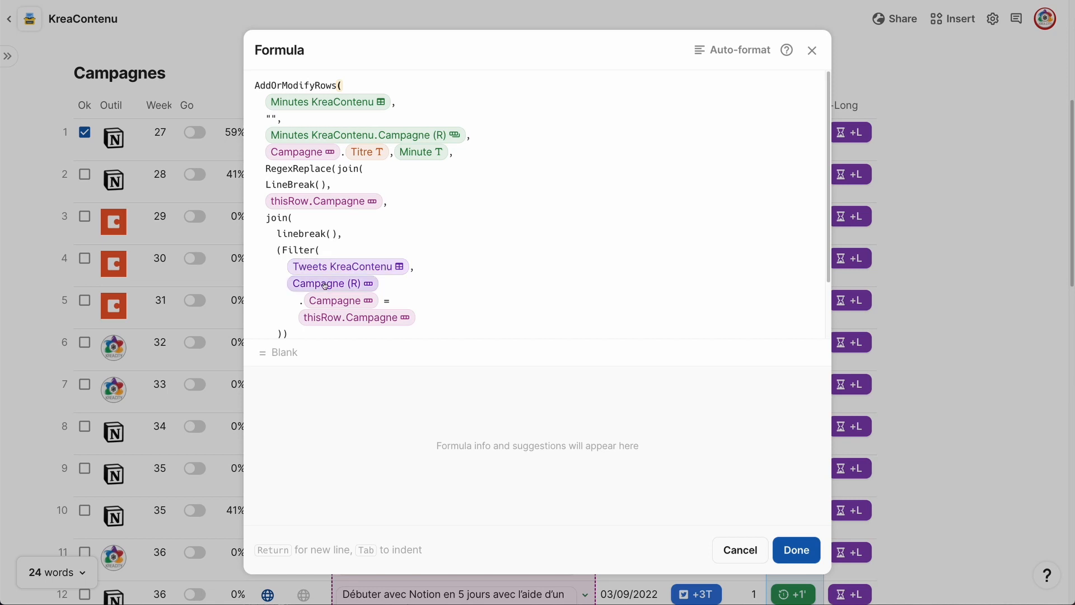
Examine the RegexReplace, Join and LineBreak parts of the +Min formula, and close the editor without changes
click(348, 170)
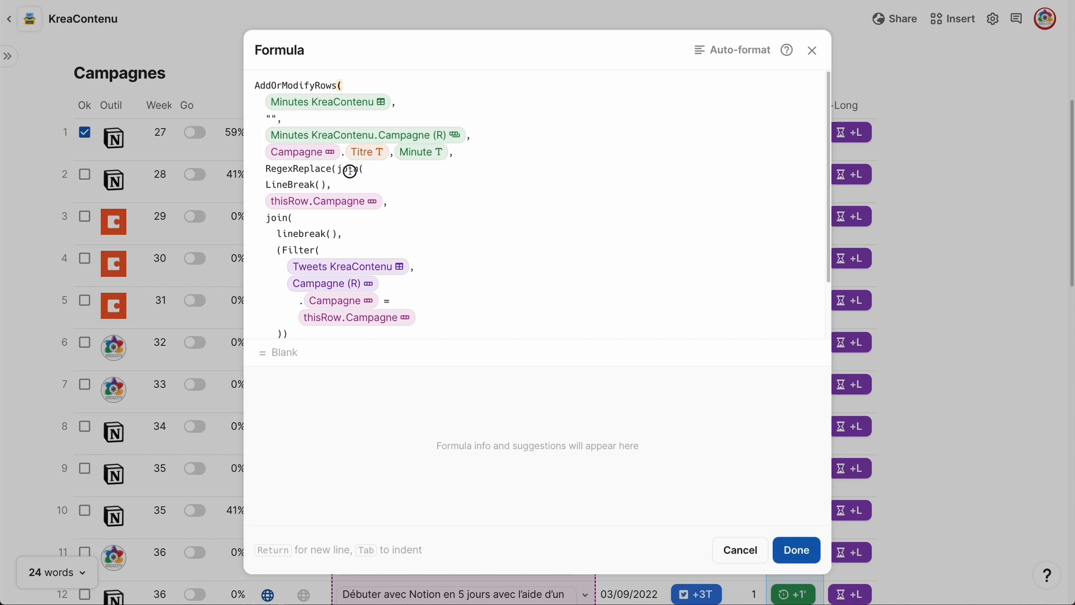
click(267, 185)
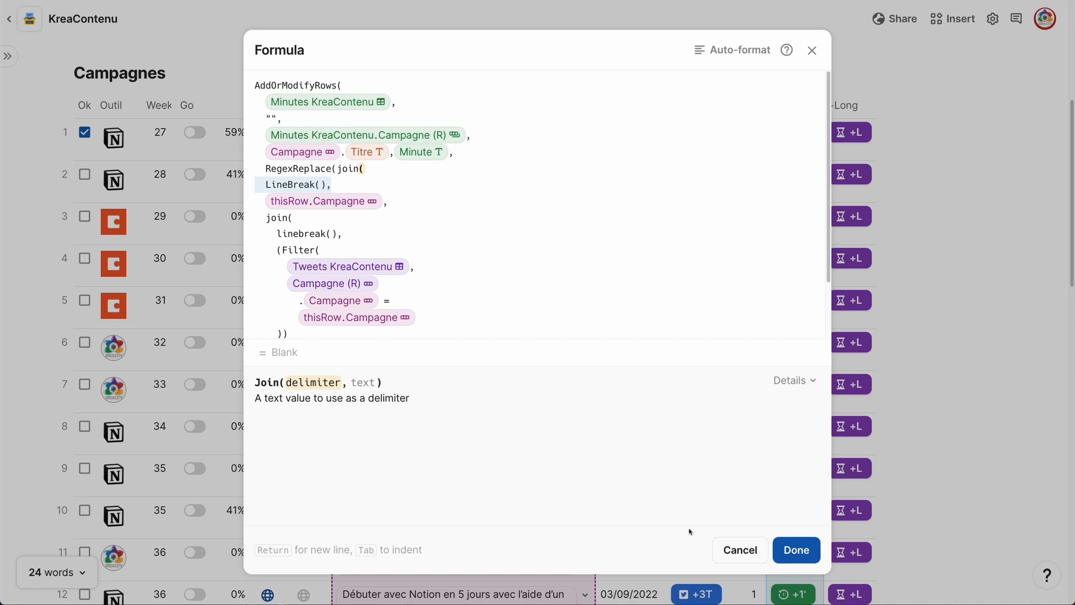
click(735, 550)
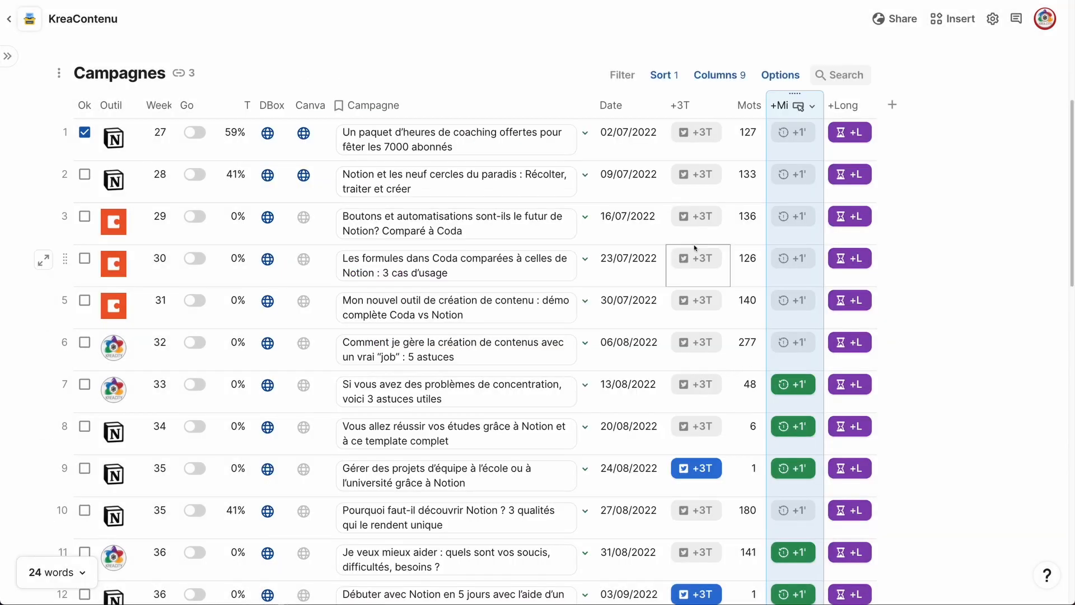
Open the Minutes page and examine the minute text of the 02/07/2022 campaign without editing it
mouse_move(11, 168)
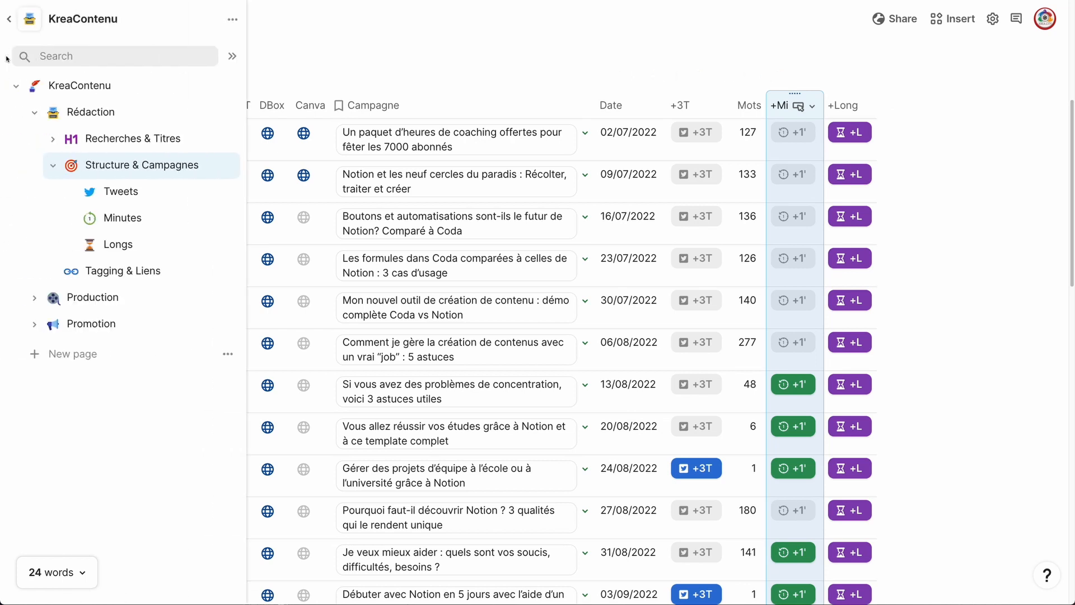
click(120, 216)
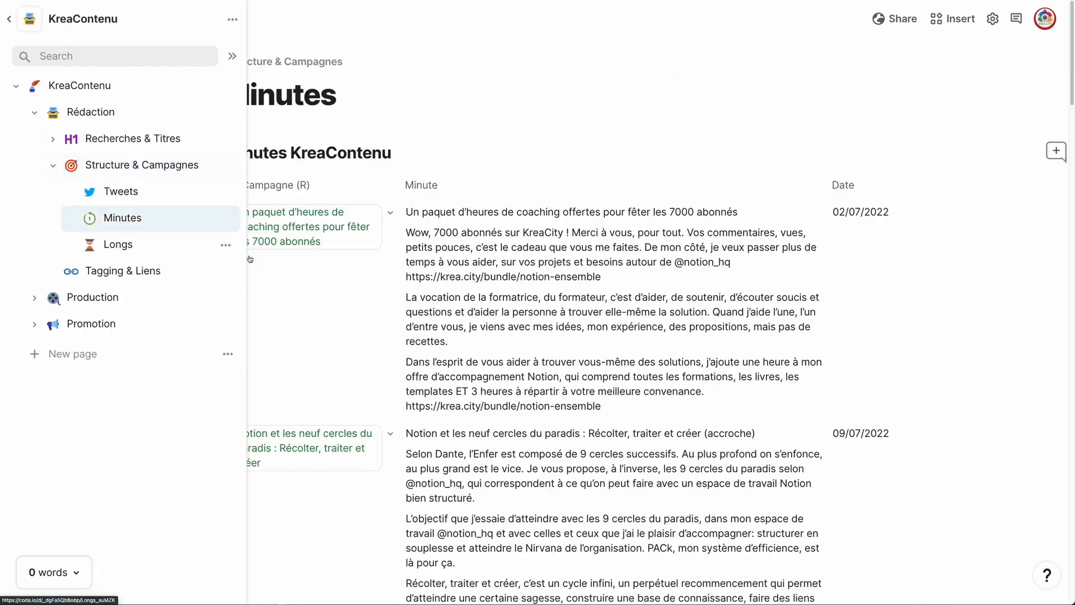
triple_click(542, 304)
key(Right)
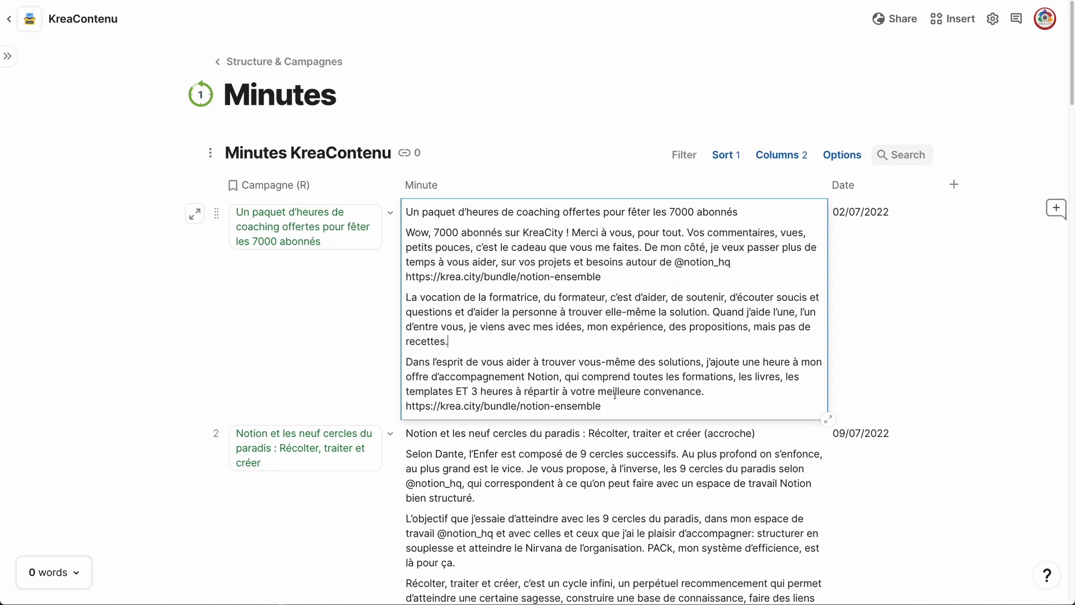
key(Escape)
key(Escape)
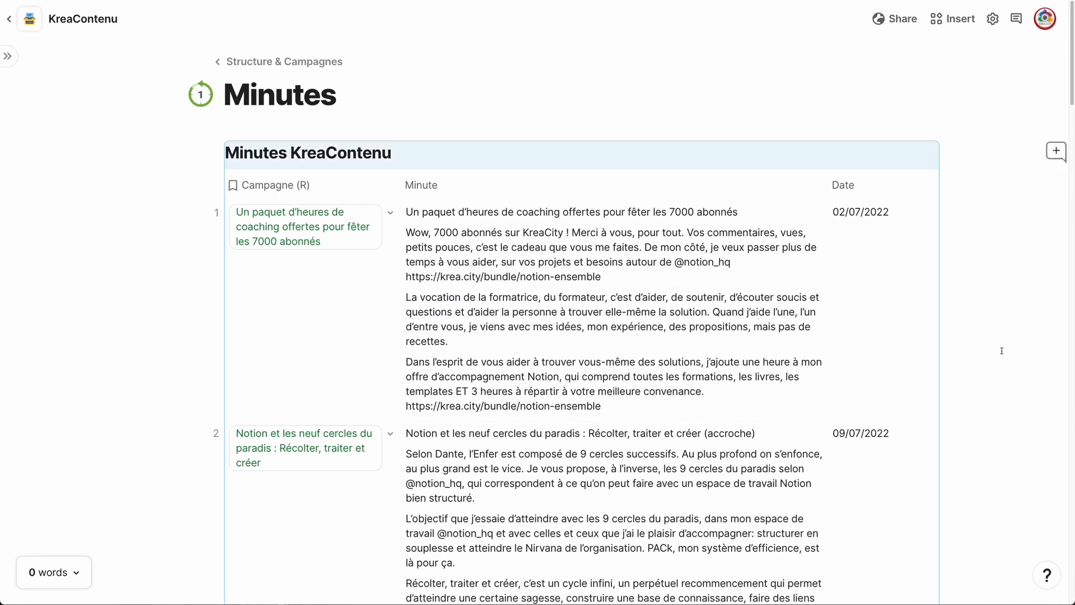
click(669, 329)
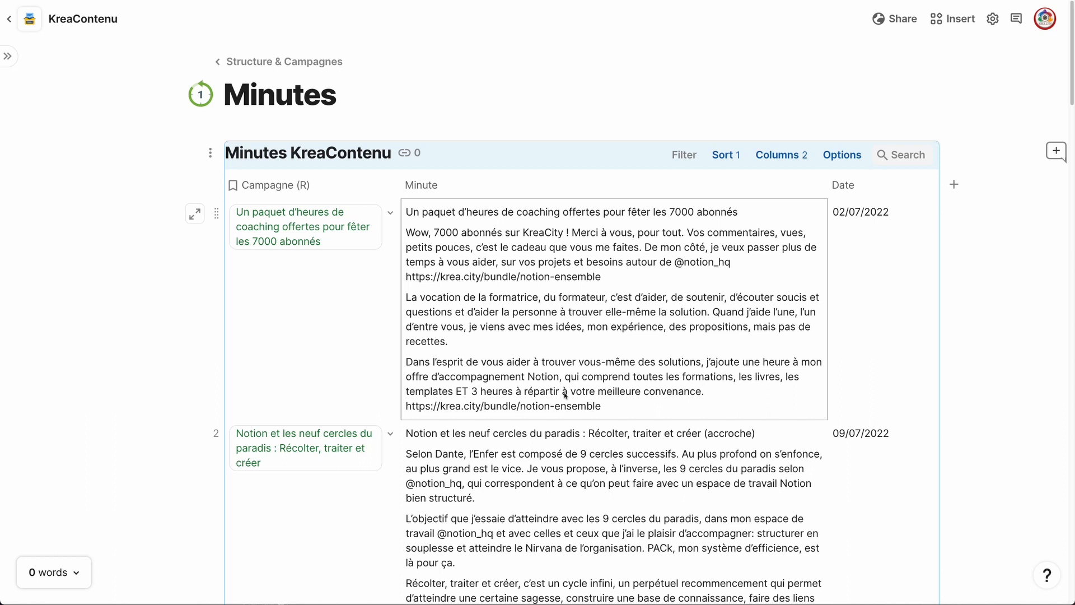
click(968, 332)
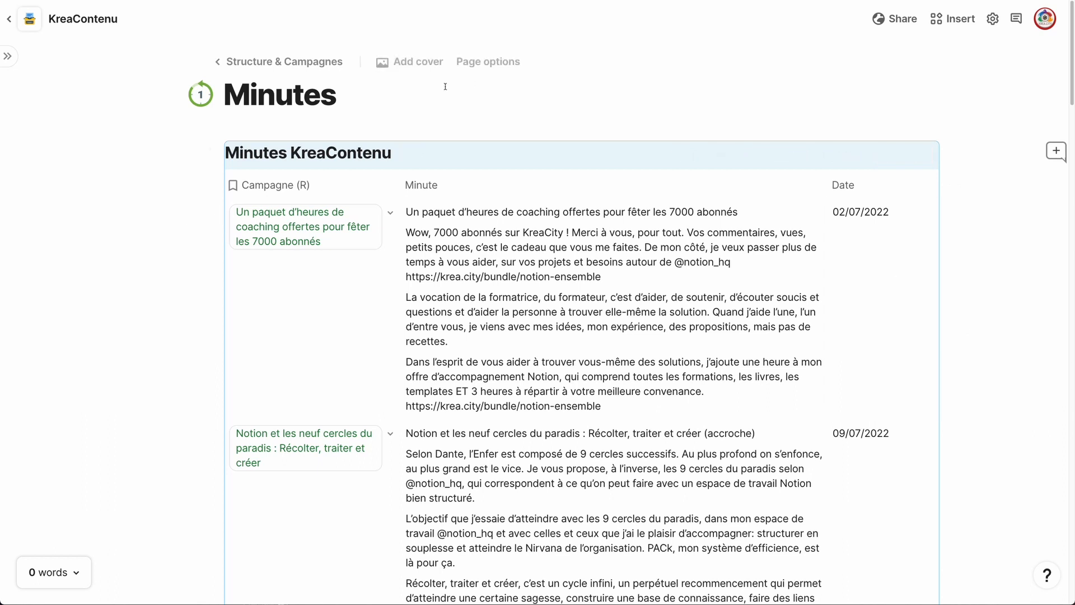
Revisit the Structure & Campagnes page, go to the KreaContenu main page and keep the page list permanently shown
click(7, 56)
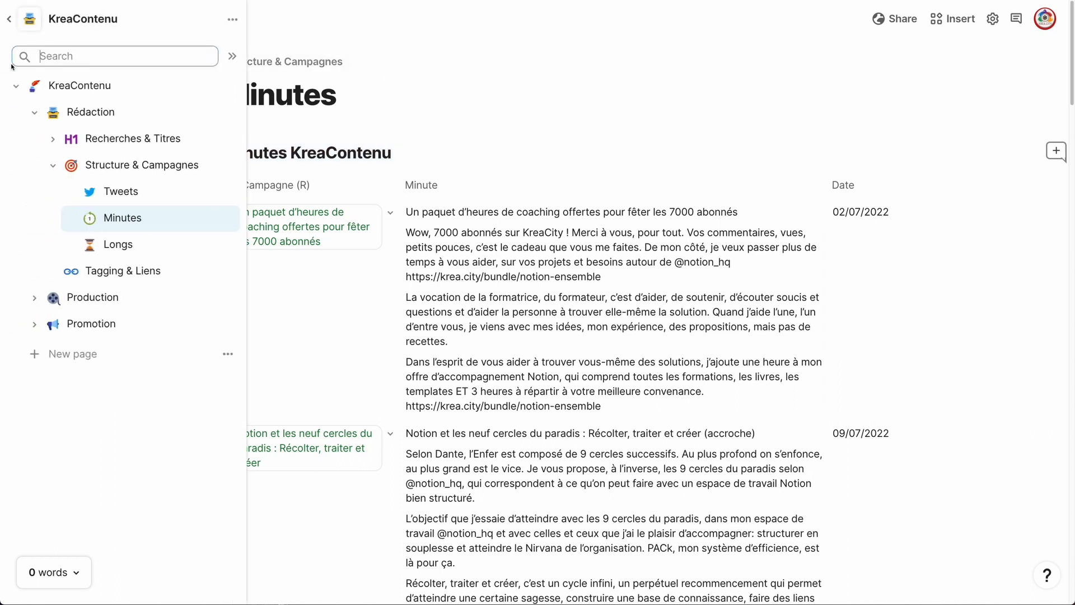
click(143, 174)
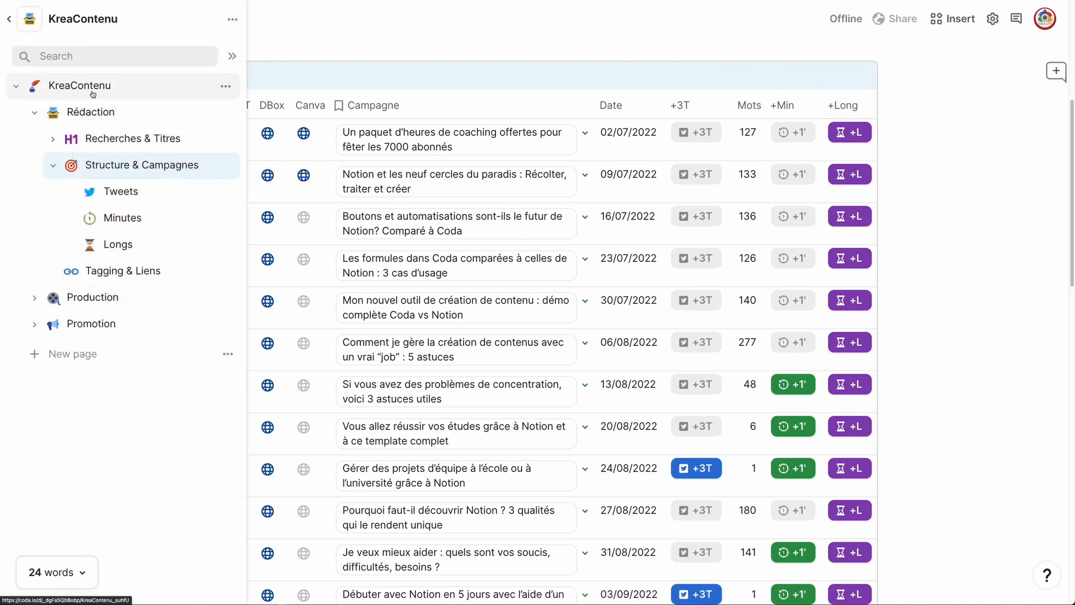
click(92, 93)
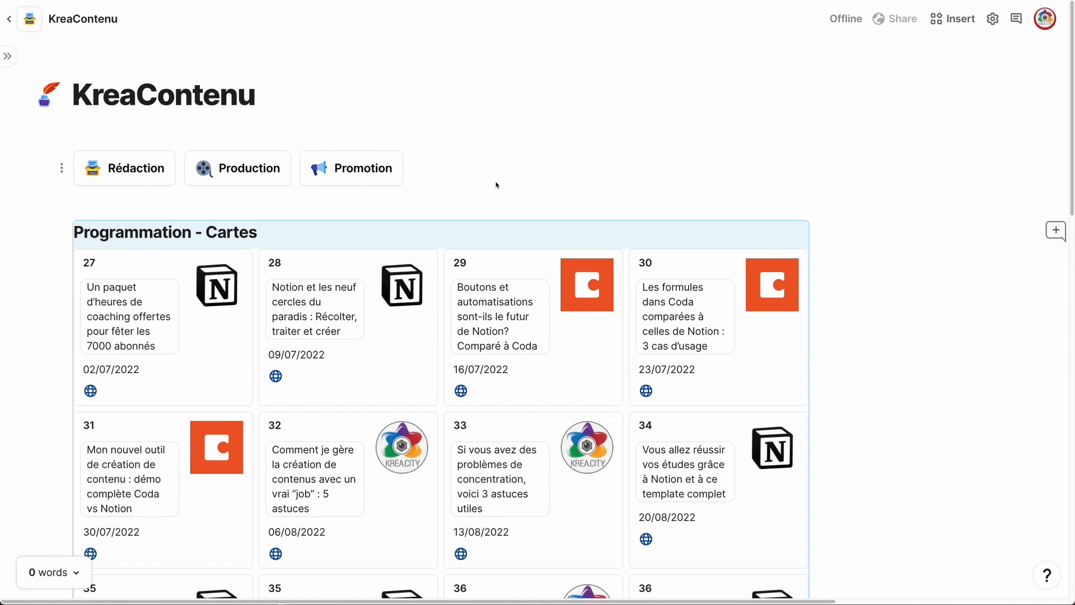
click(12, 59)
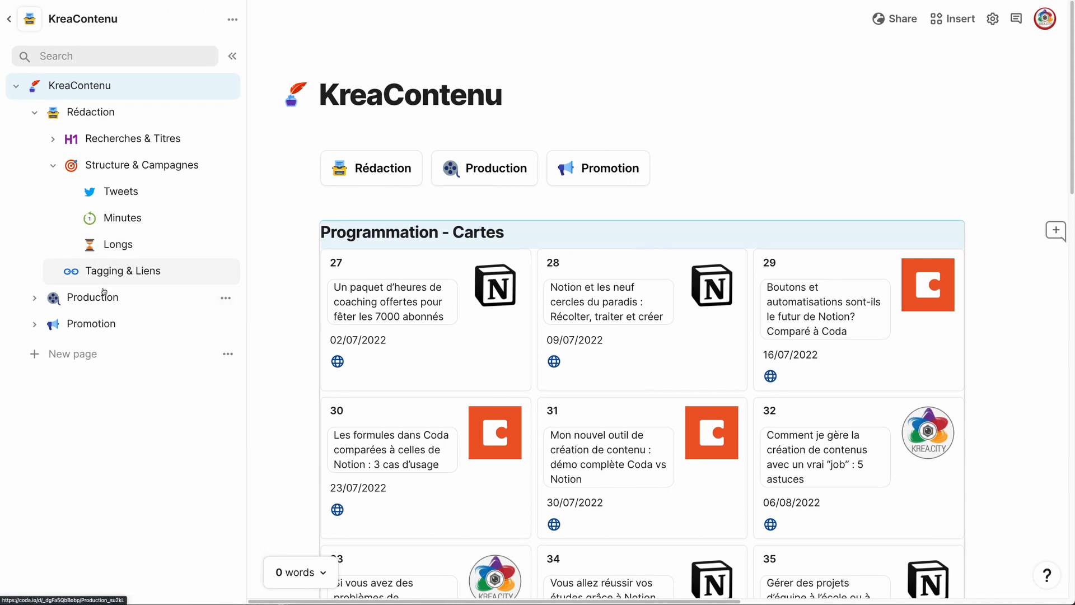
Open the Production page and examine the tasks grouped by due date in the "A faire, par jour" table
click(102, 293)
scroll(462, 336, up, 10)
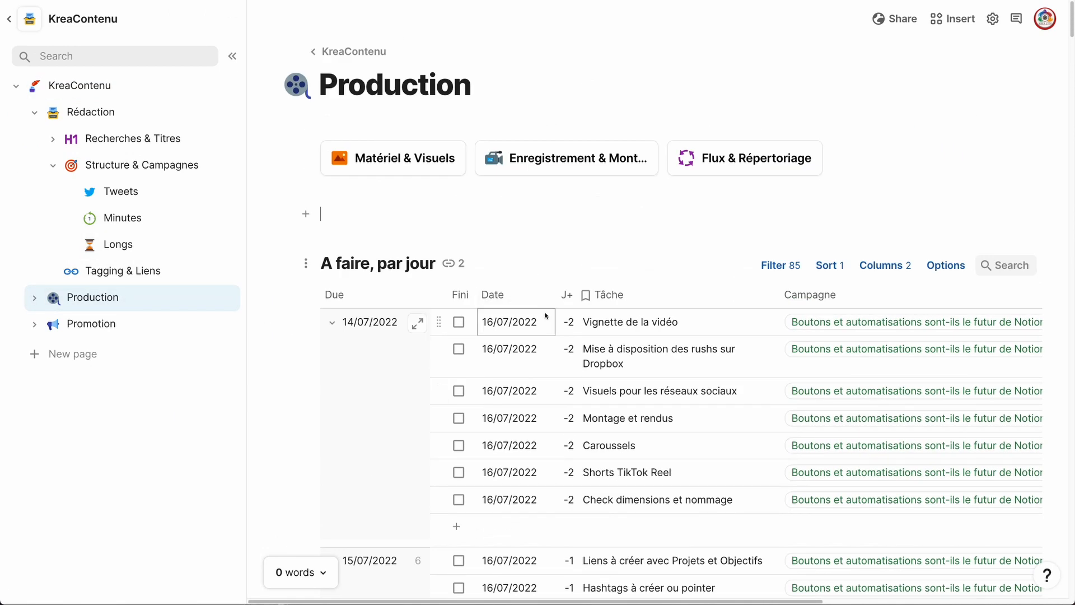
scroll(562, 415, down, 1)
scroll(562, 415, down, 12)
scroll(562, 411, up, 20)
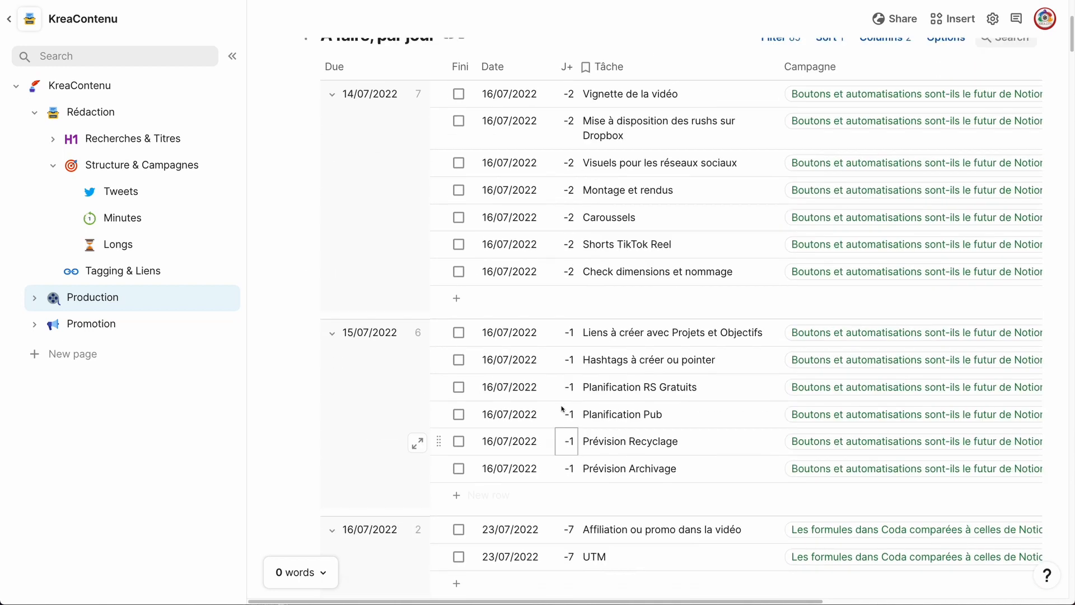
Go back to the KreaContenu main page, and view the DBox and Canva columns on the Structure & Campagnes page
key(alt+Left)
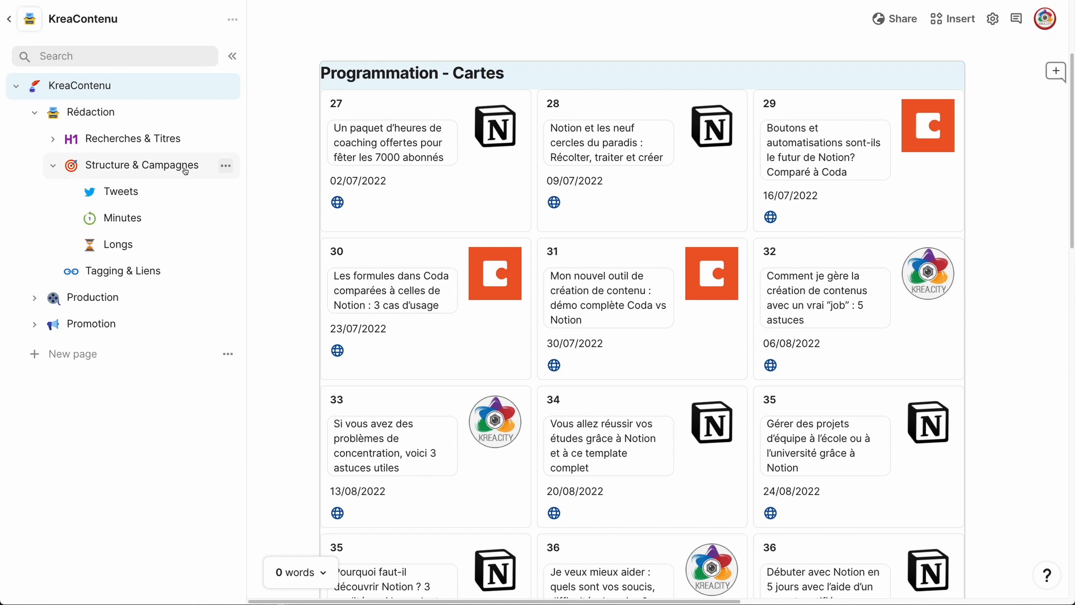
click(112, 170)
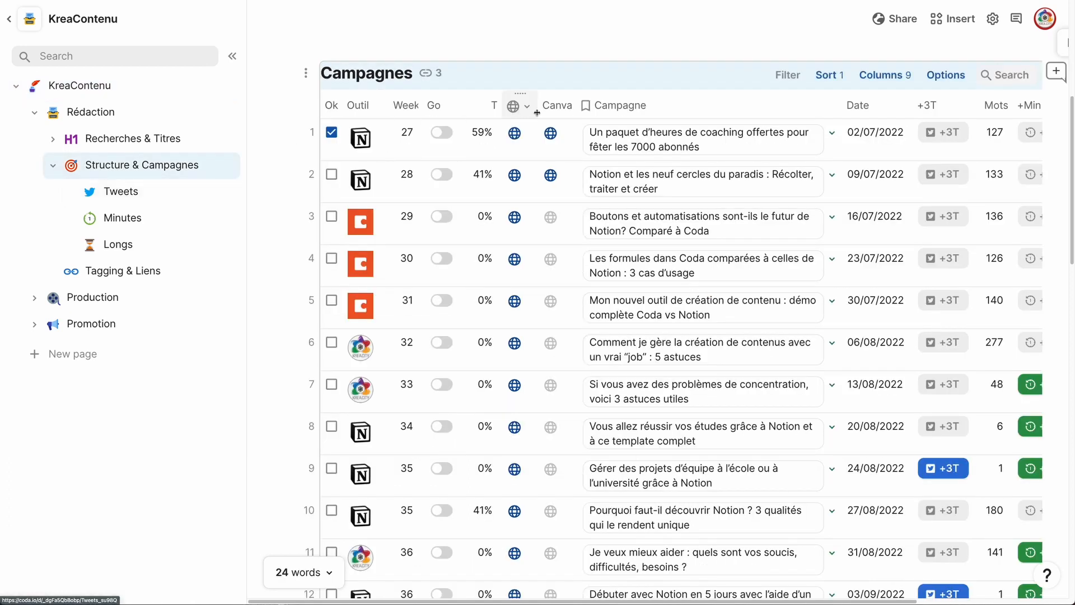
mouse_move(516, 134)
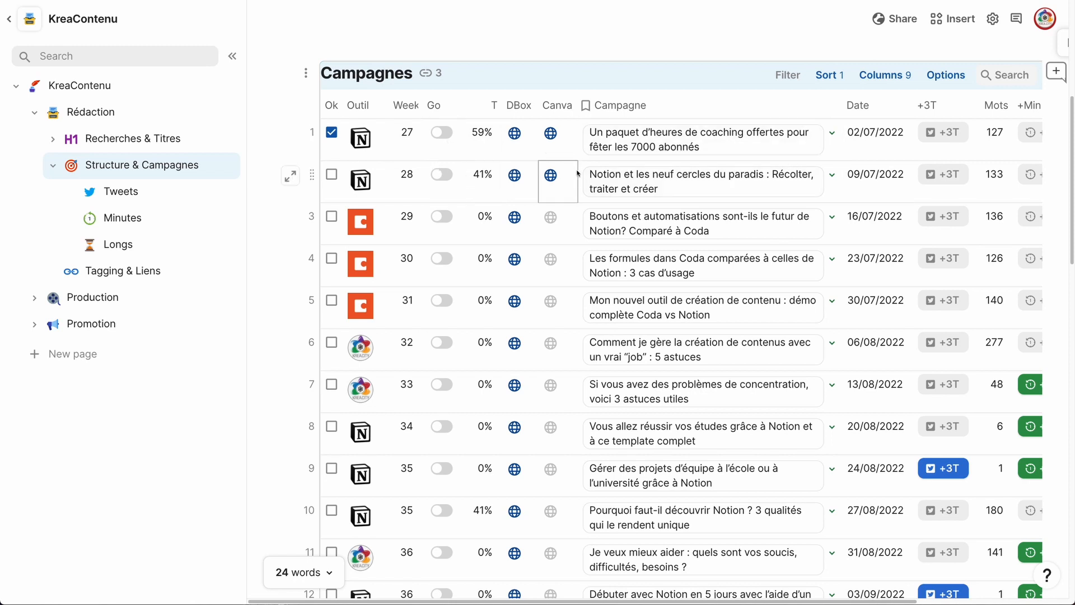
Return to the KreaContenu card overview, preview the week 27 campaign's details and close the preview
click(79, 85)
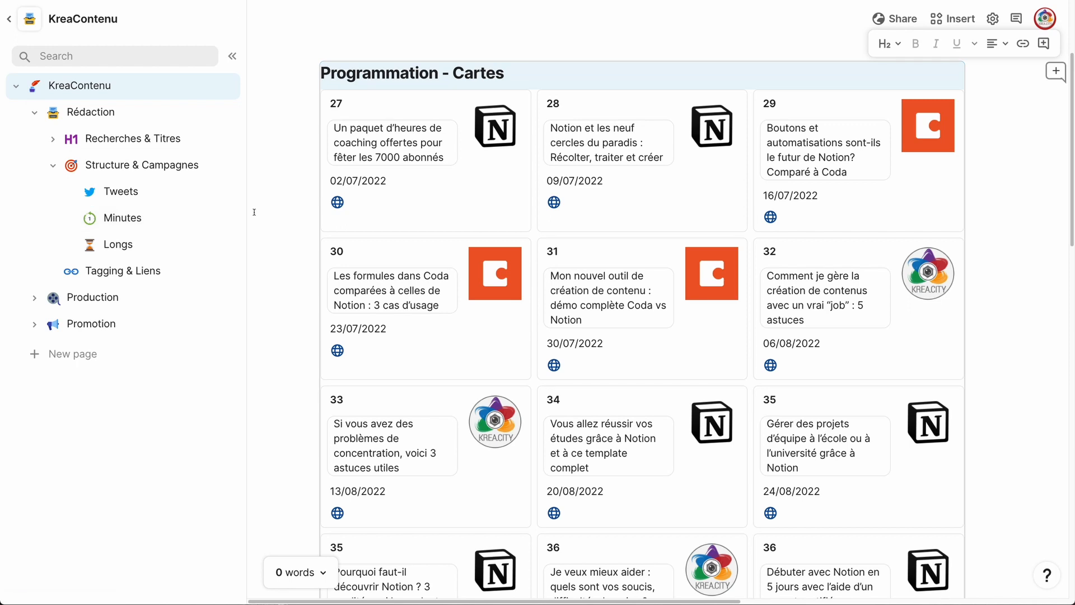
click(373, 160)
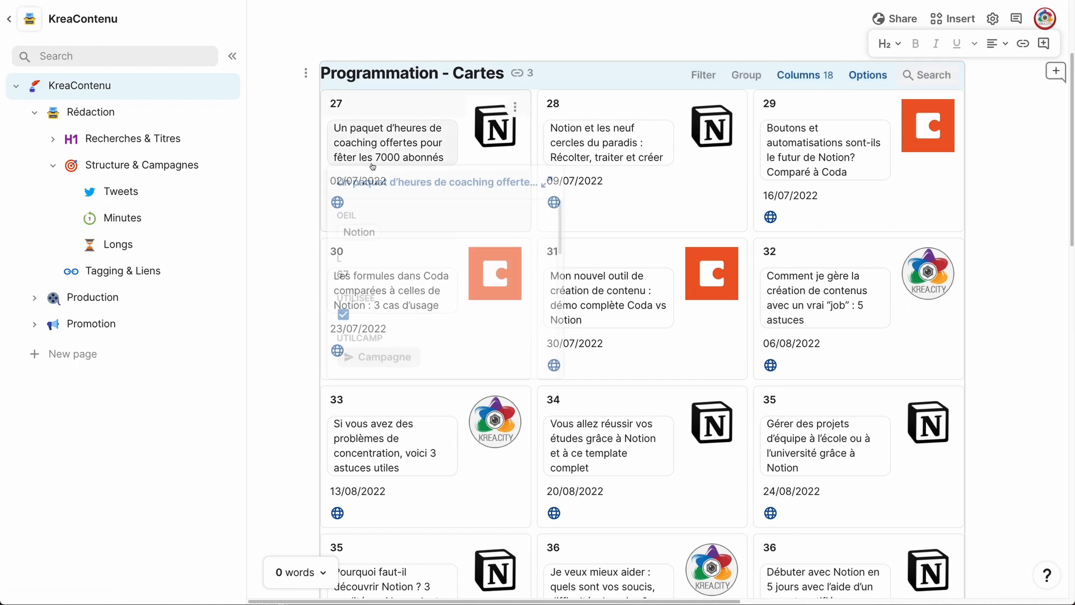
click(273, 180)
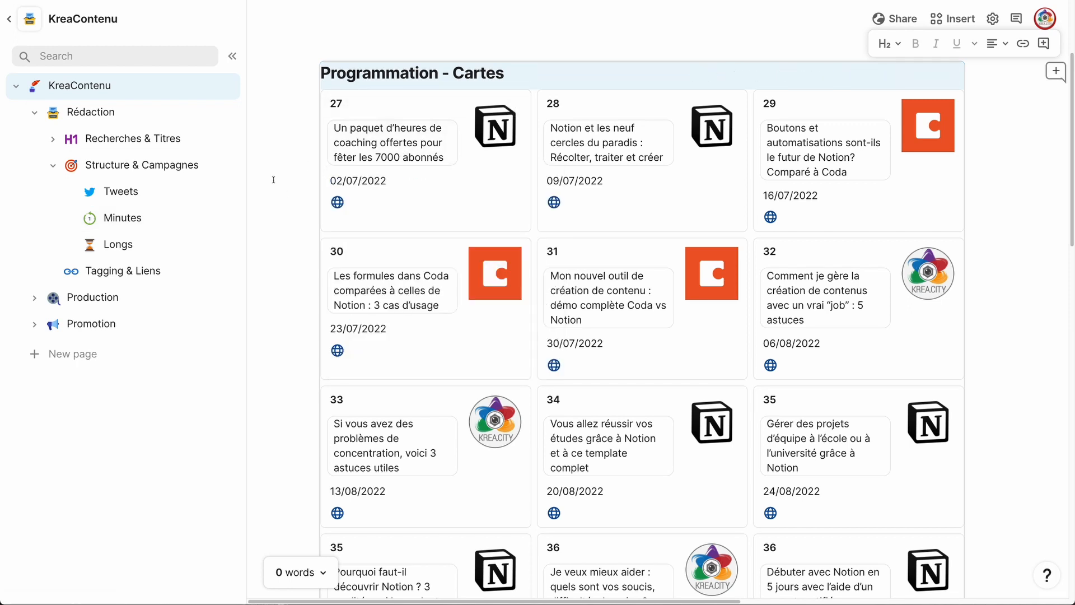